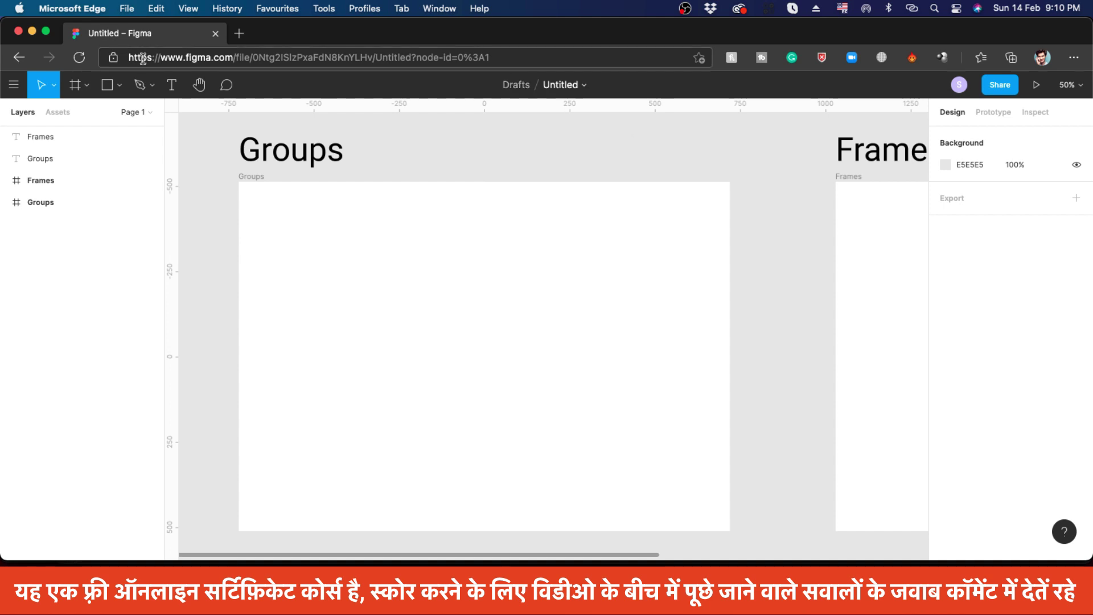
Draw a rectangle about 437 × 114 inside the Groups frame and move it to about X 481, Y 275.
click(106, 85)
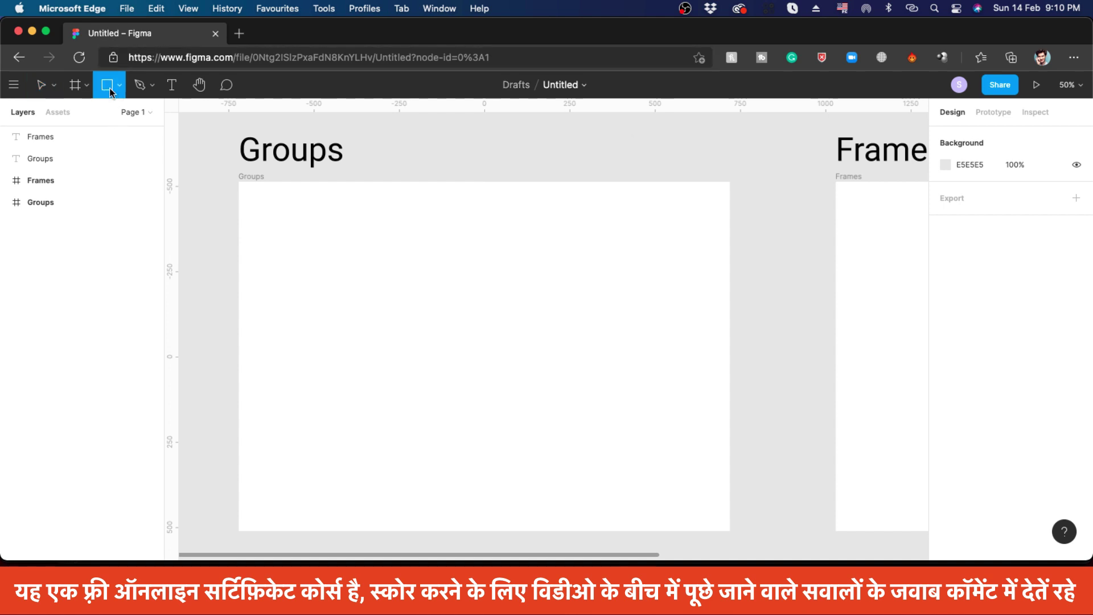
mouse_move(344, 238)
mouse_down()
mouse_move(429, 327)
mouse_move(429, 309)
mouse_move(493, 277)
mouse_up()
click(471, 335)
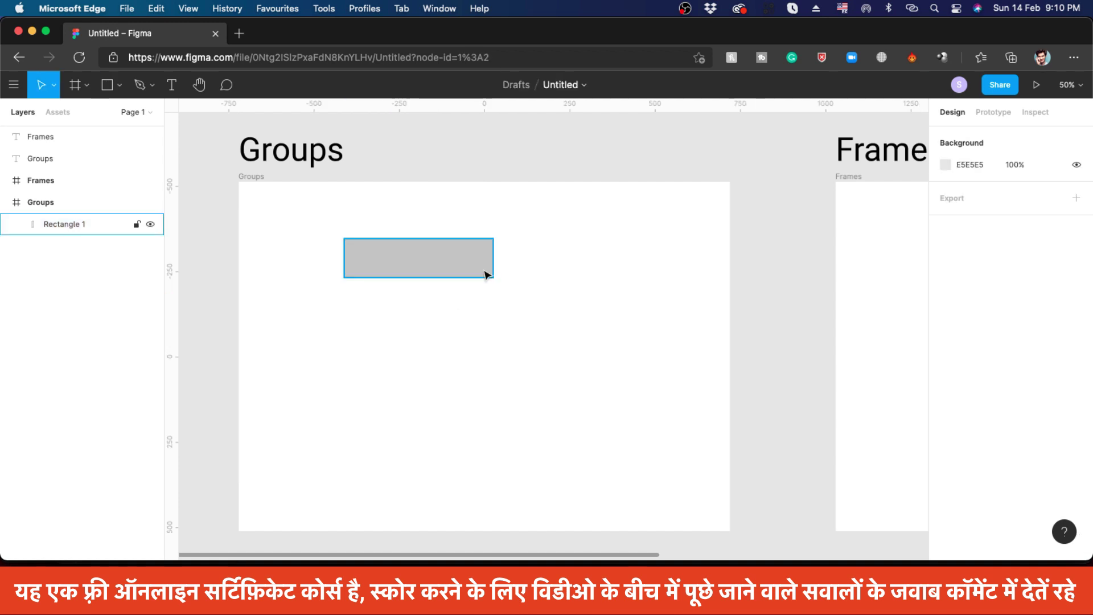
drag(420, 265, 478, 302)
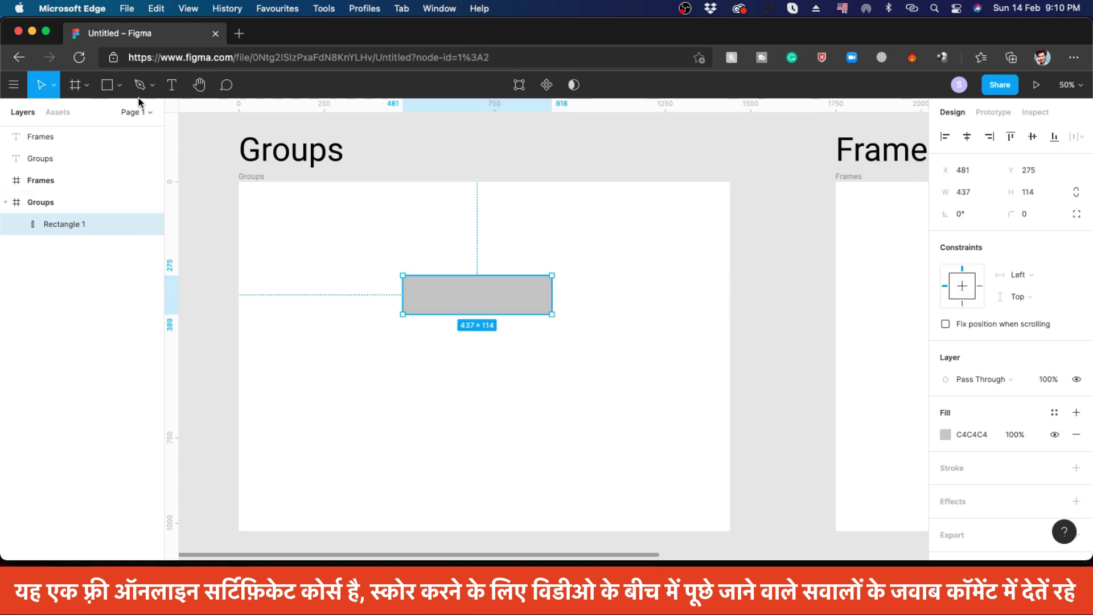
Add the text "Send" in the Groups frame and place it over the centre of the rectangle.
click(171, 85)
click(445, 356)
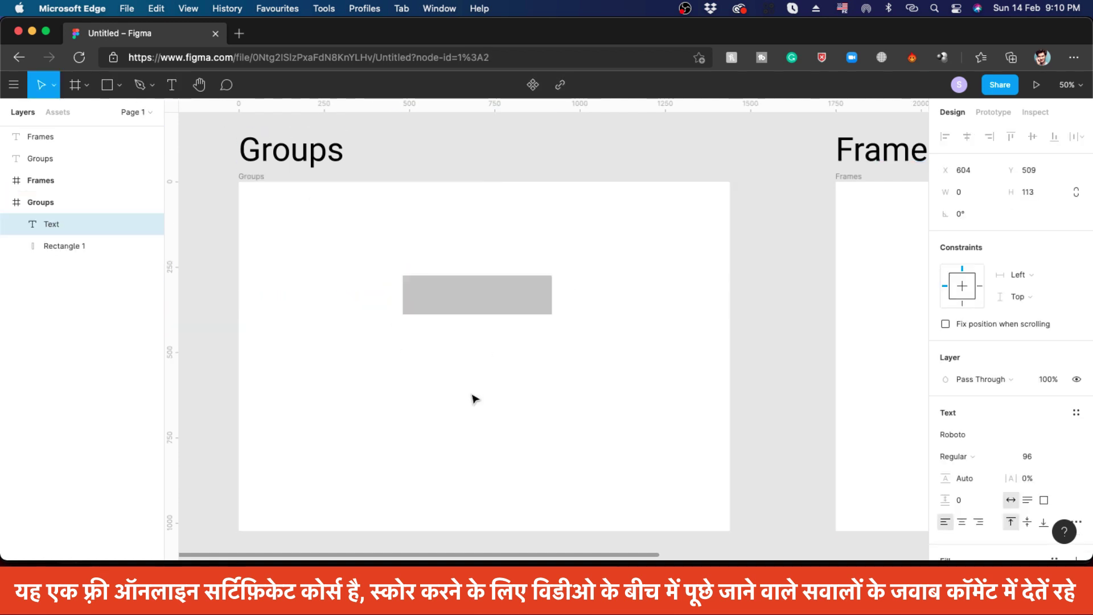
text(Send)
key(Escape)
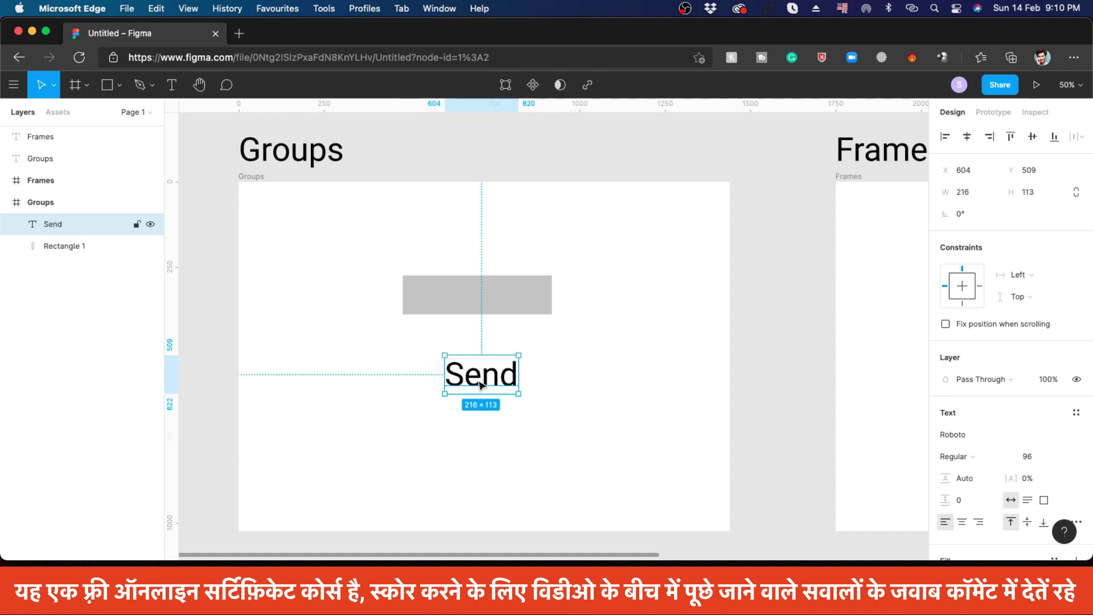
drag(481, 385, 480, 299)
Reduce the font size of the Send text to 56.
click(1027, 456)
key(shift+Down)
key(shift+Down)
key(shift+Down)
key(shift+Down)
click(530, 383)
Group the Send text with its rectangle and move the group to about X 593, Y 305.
drag(349, 262, 599, 363)
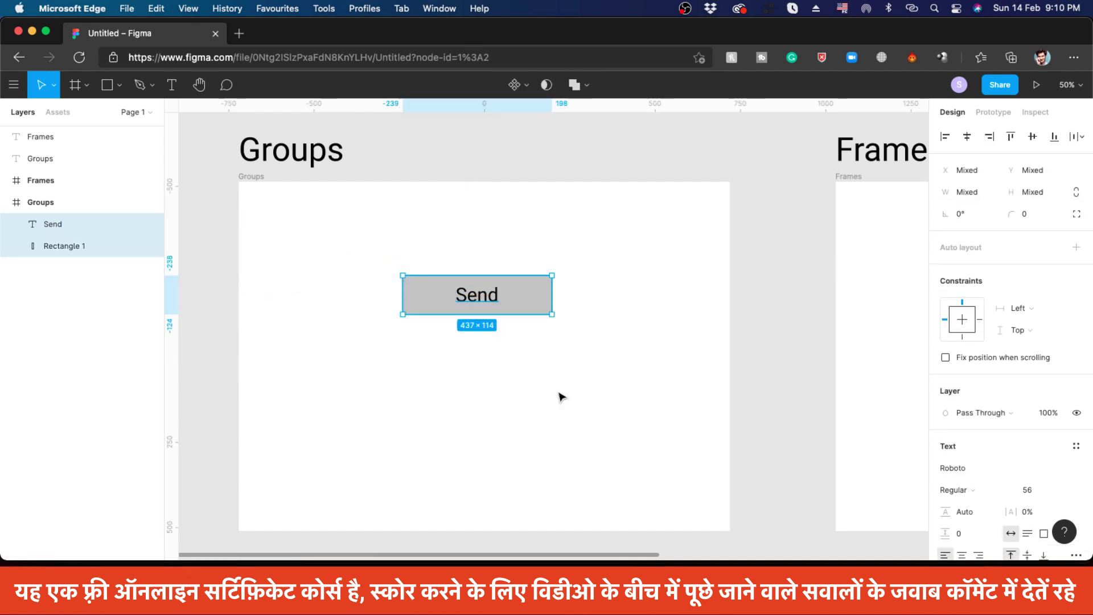
key(ctrl+g)
mouse_move(540, 298)
mouse_down()
mouse_move(506, 320)
mouse_move(566, 310)
mouse_move(500, 301)
mouse_move(522, 323)
mouse_move(556, 310)
mouse_up()
click(613, 393)
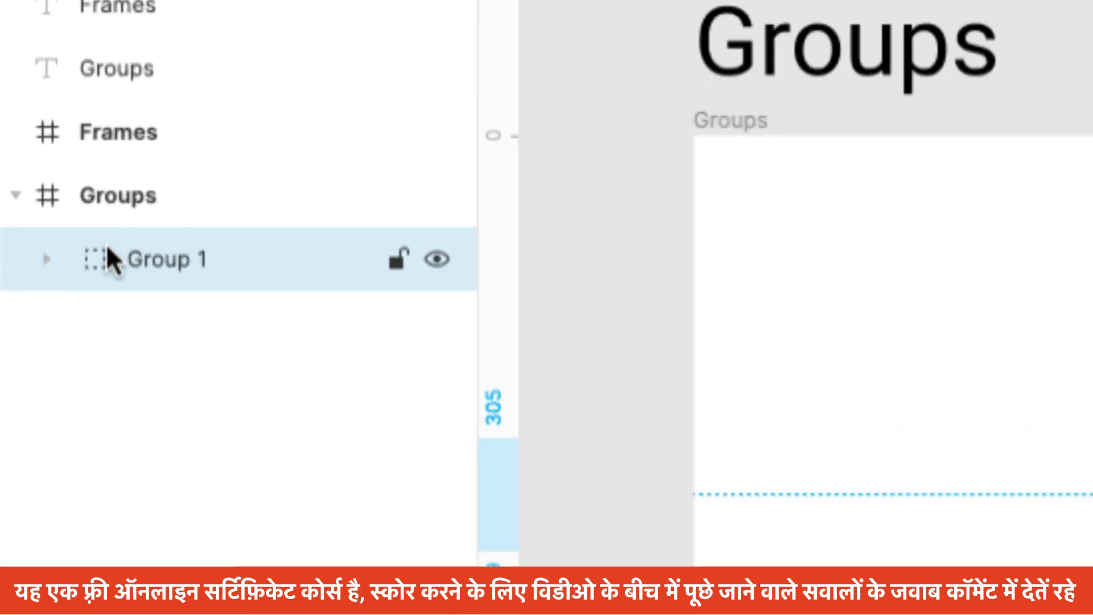
Collapse and expand the Groups frame and its button group in the layer tree to examine how the layers are nested.
click(17, 195)
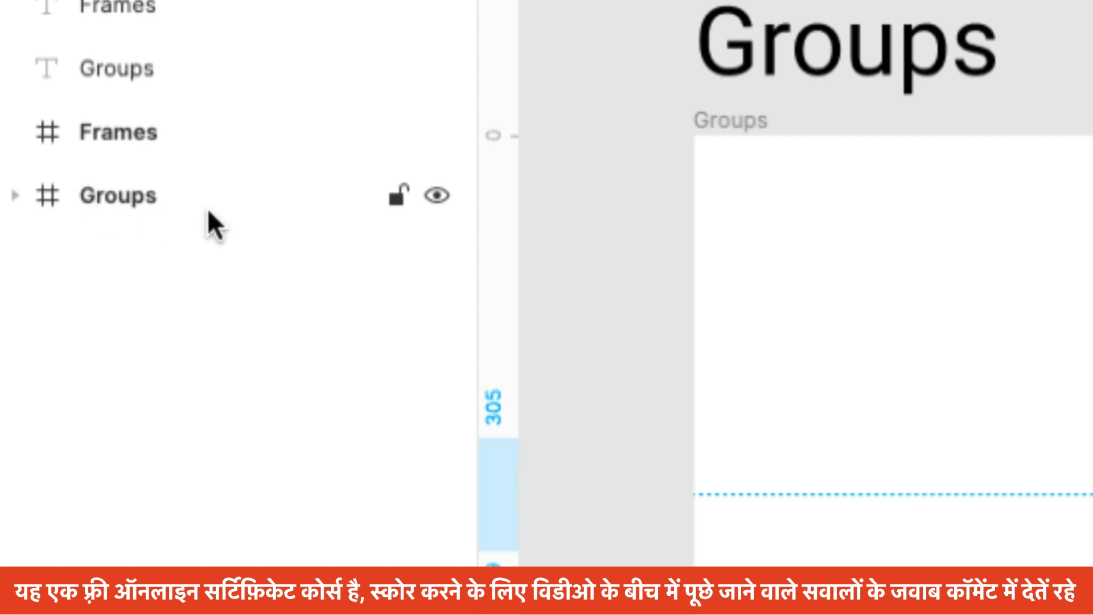
click(16, 196)
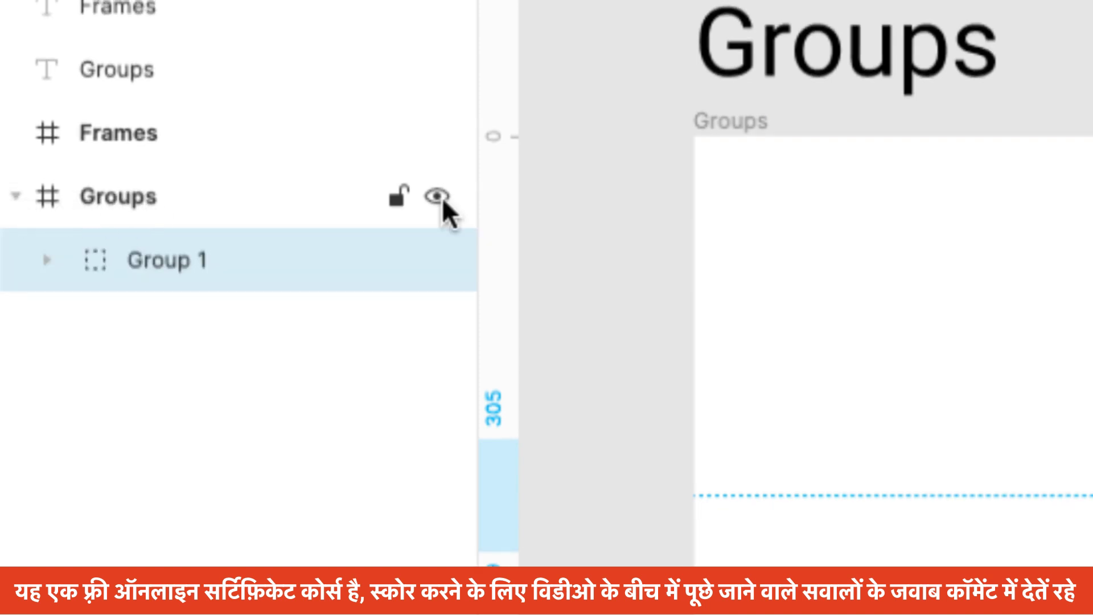
click(45, 260)
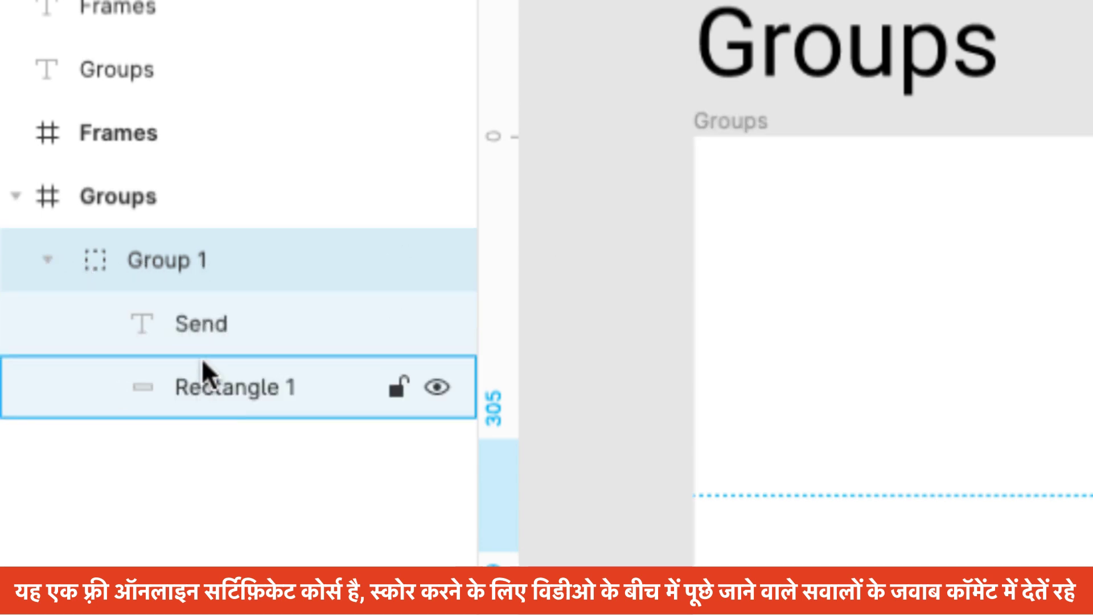
click(46, 260)
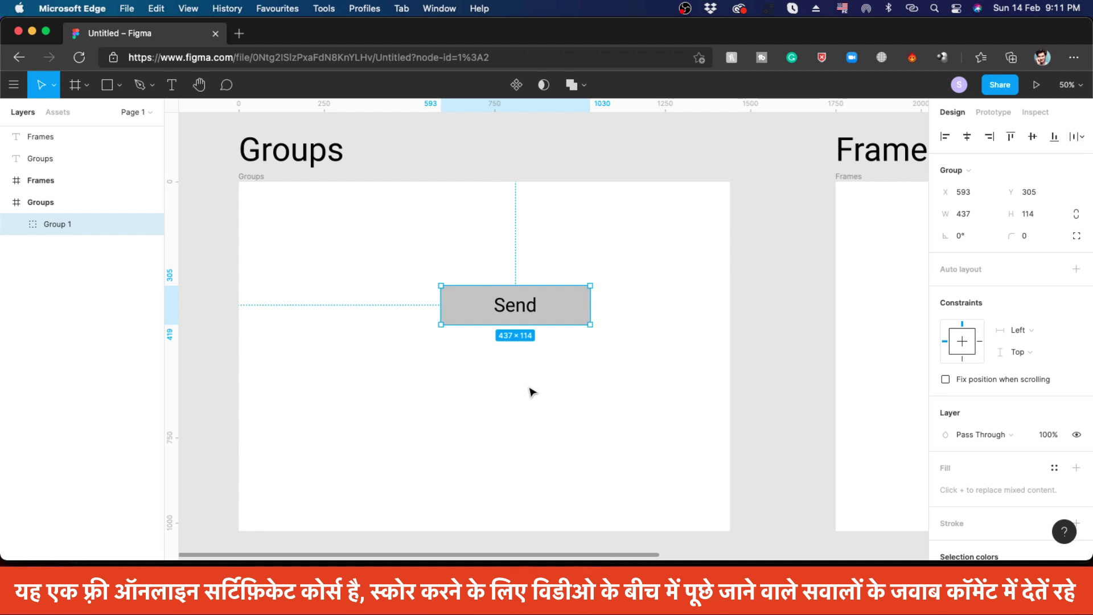
Move the grouped Send button, and try shifting only its Send text inside the group.
click(567, 383)
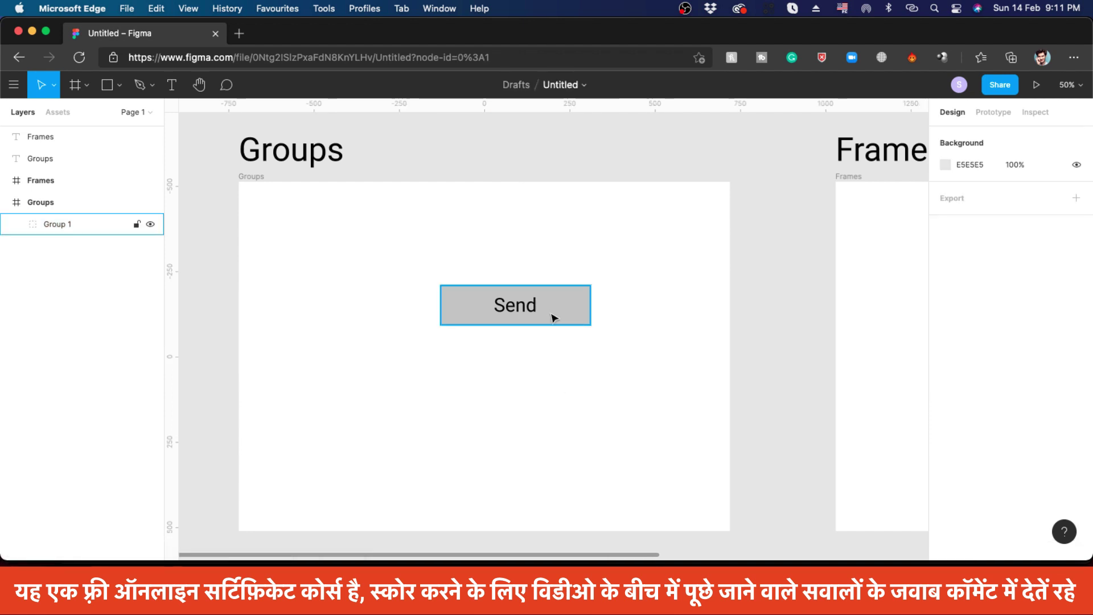
mouse_move(554, 315)
mouse_down()
mouse_move(572, 320)
mouse_move(534, 315)
mouse_up()
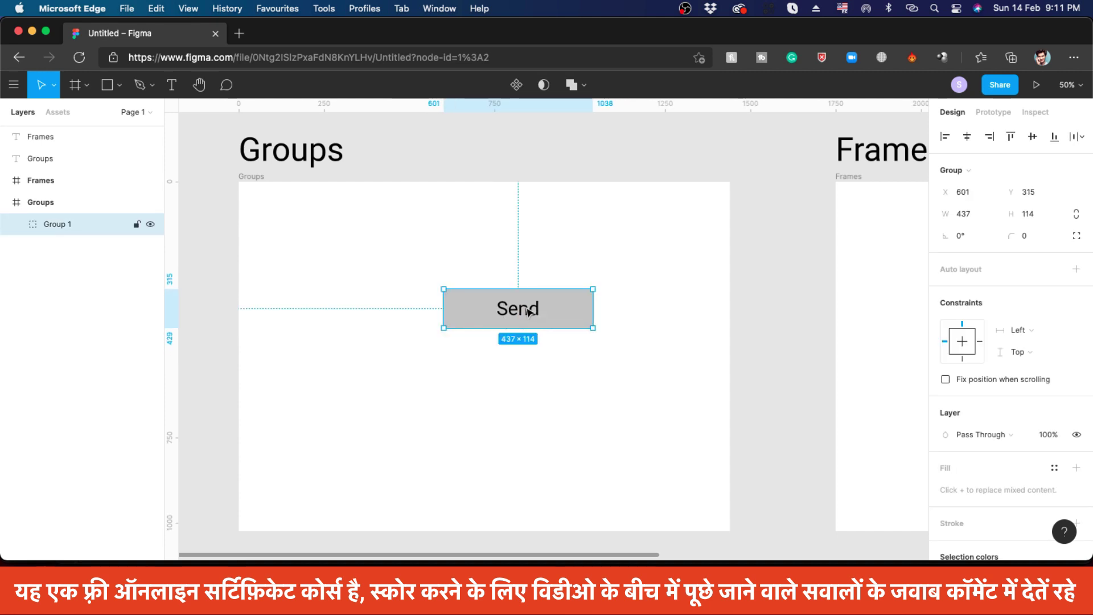
double_click(519, 310)
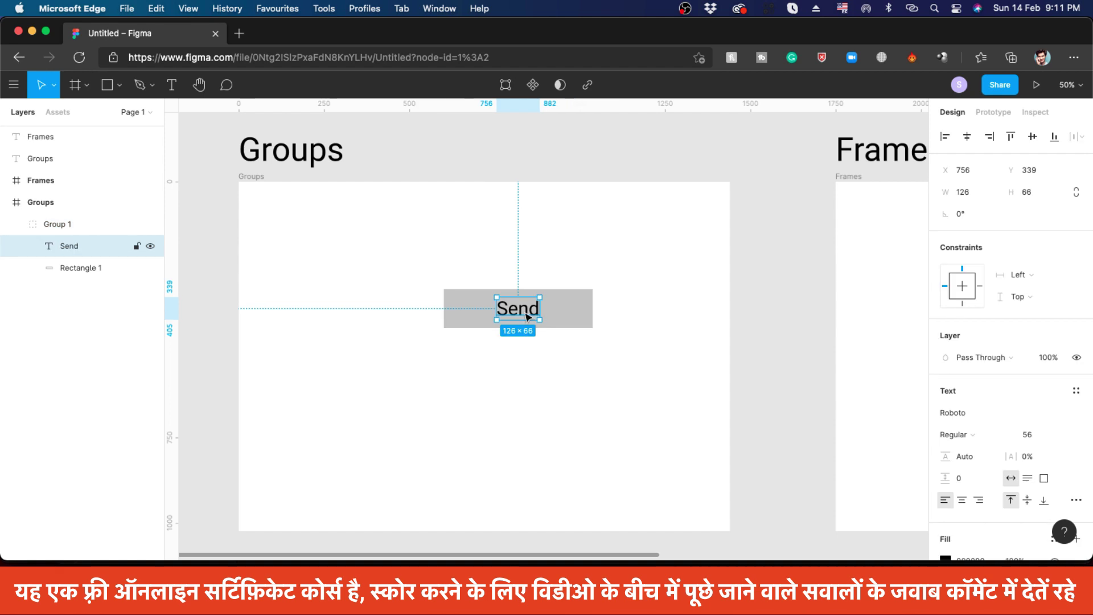
mouse_move(517, 311)
mouse_down()
mouse_move(477, 315)
mouse_move(538, 317)
mouse_move(519, 319)
mouse_move(541, 318)
mouse_move(520, 317)
mouse_move(535, 327)
mouse_move(542, 307)
mouse_move(531, 310)
mouse_up()
click(579, 386)
click(559, 391)
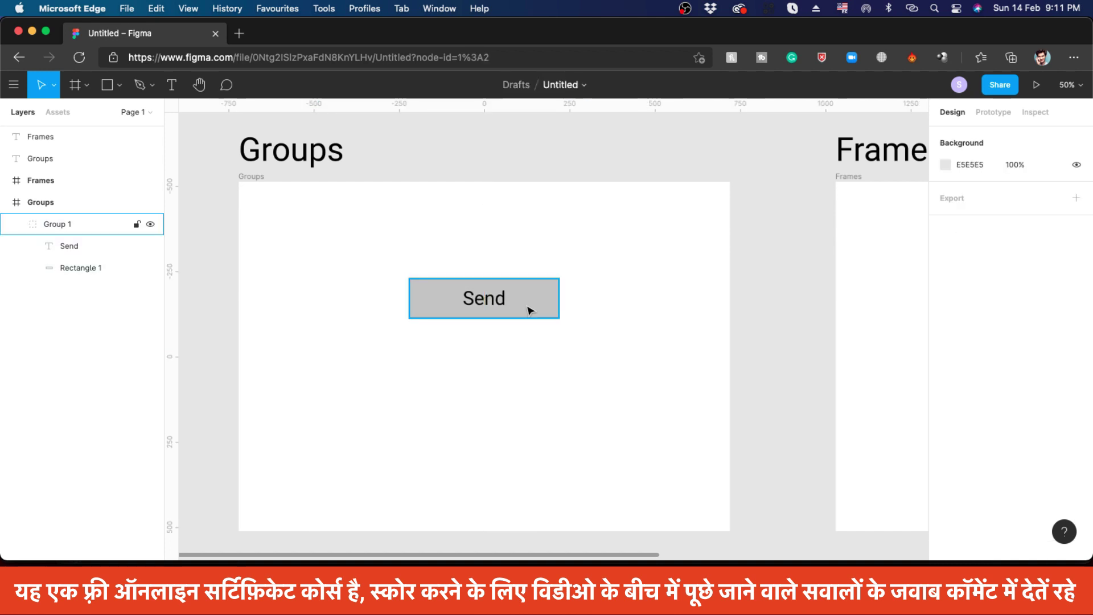
Try moving only the rectangle inside the Send button group, independently of its text.
double_click(537, 310)
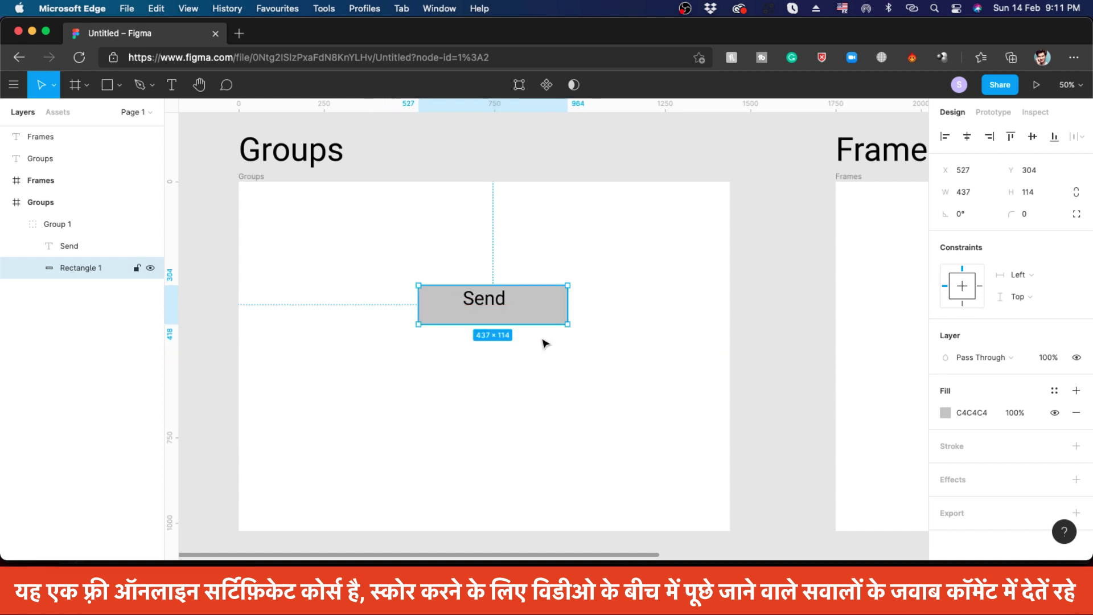
click(576, 398)
click(538, 308)
key(Escape)
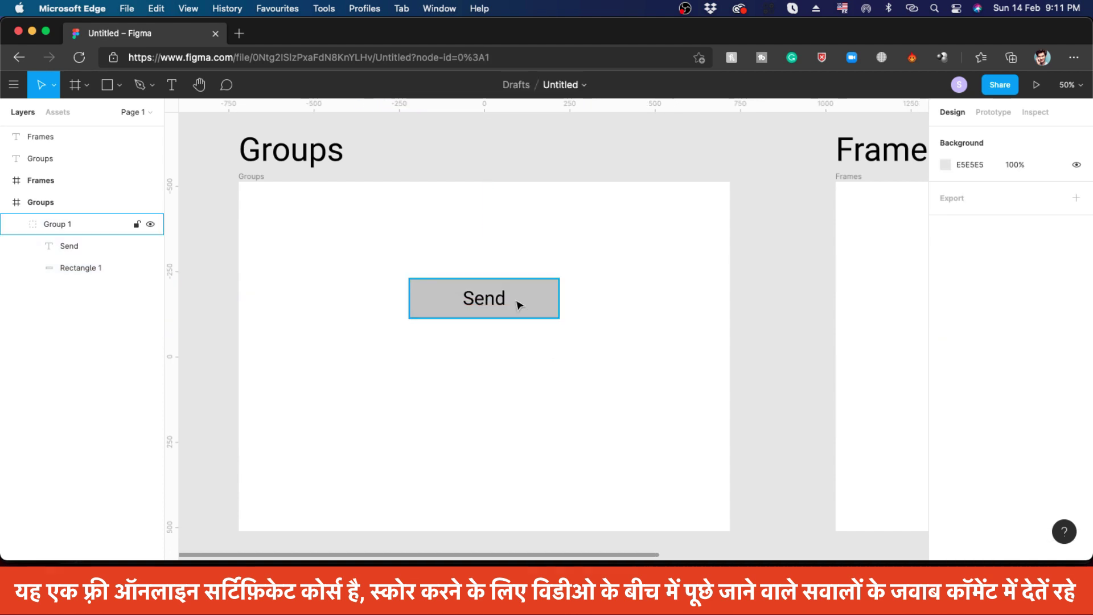
Move the whole Send button group to about X 519, Y 261 and try shifting its rectangle alone.
click(529, 309)
drag(538, 310, 515, 310)
double_click(534, 293)
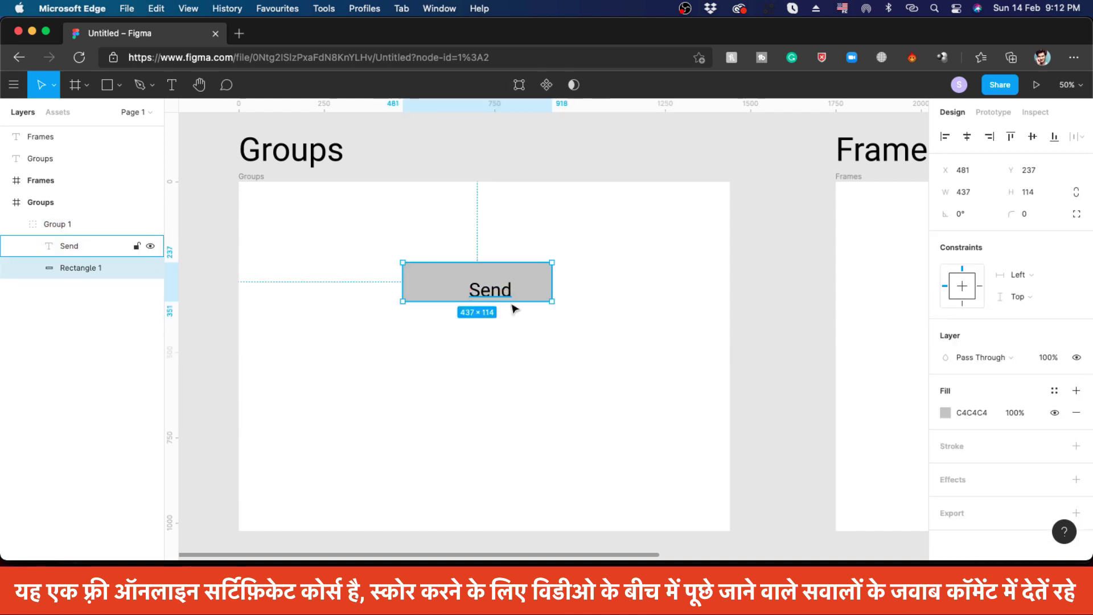
click(576, 393)
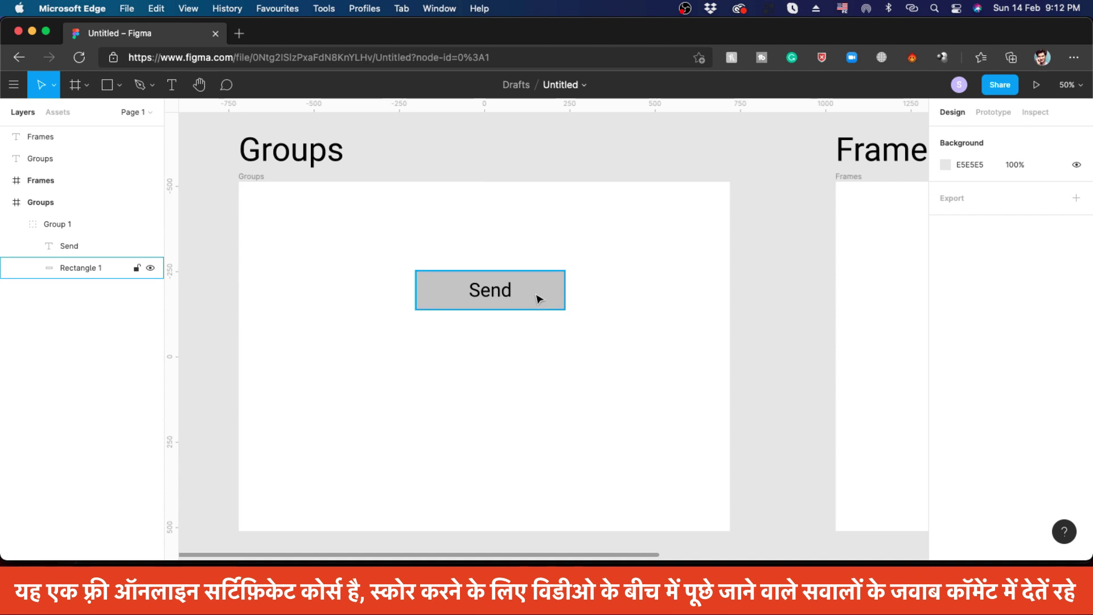
Select the rectangle directly inside the Send button group to check deep selection, and clear the selection.
click(539, 299)
click(506, 331)
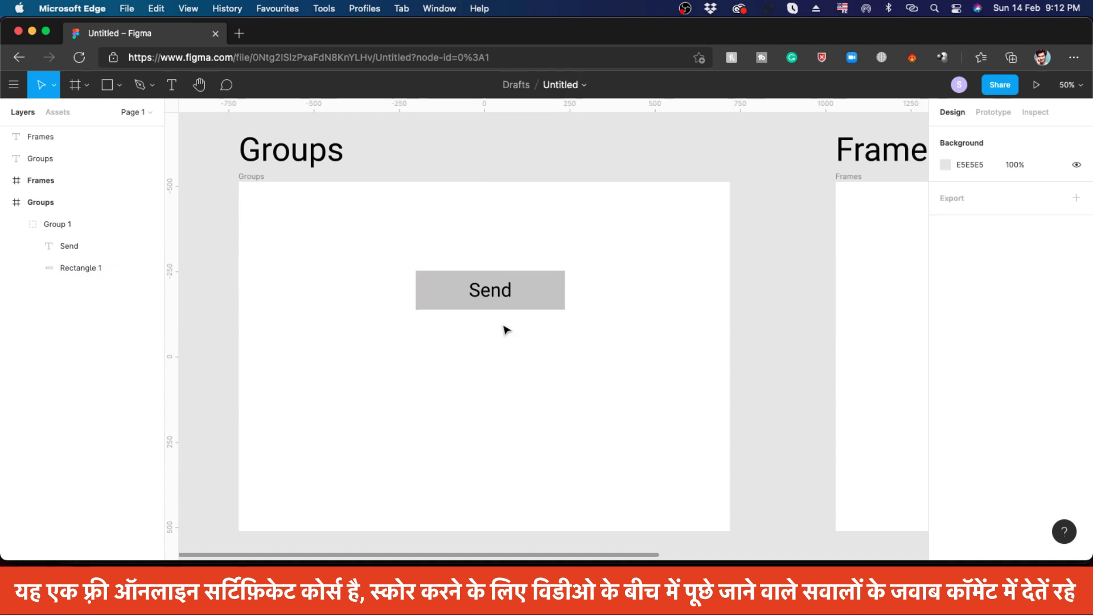
click(540, 298)
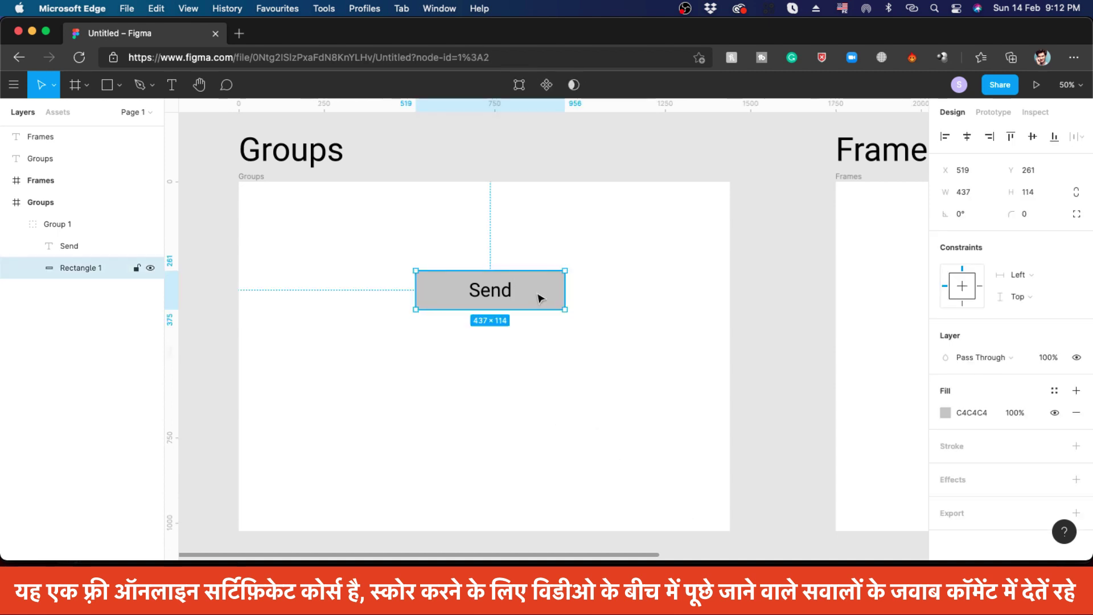
click(512, 385)
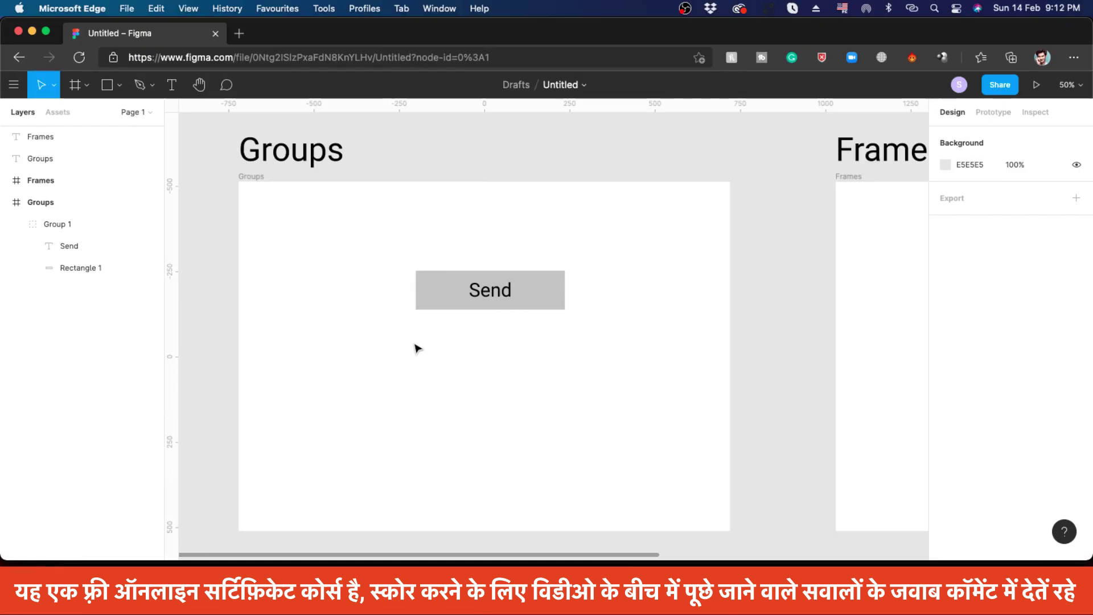
Duplicate the Send button group directly below the original, leaving a gap of 50 between them.
click(461, 298)
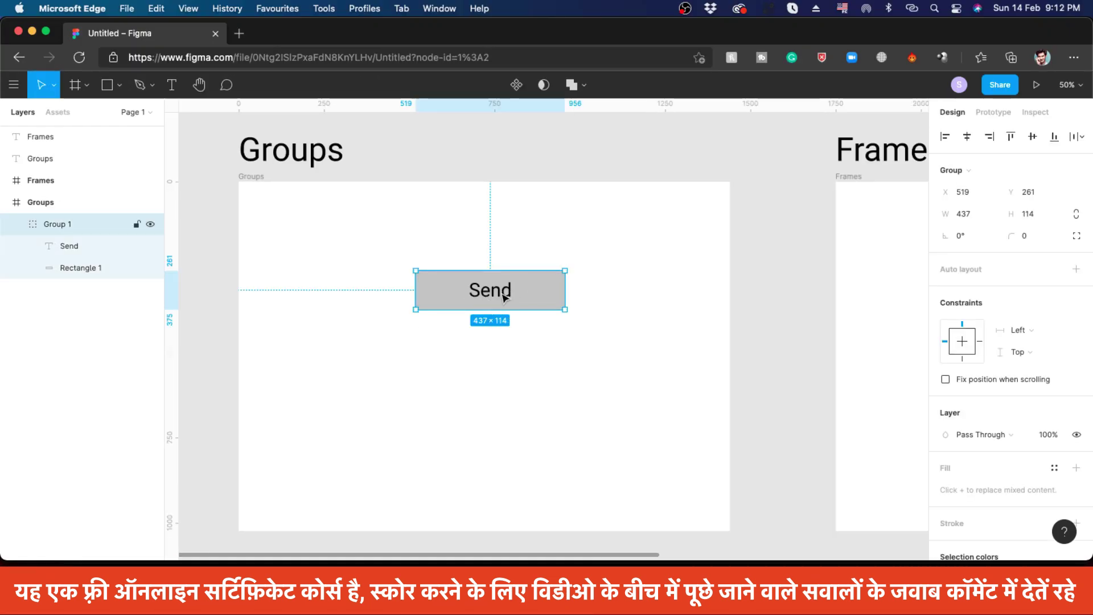
drag(499, 298, 498, 353)
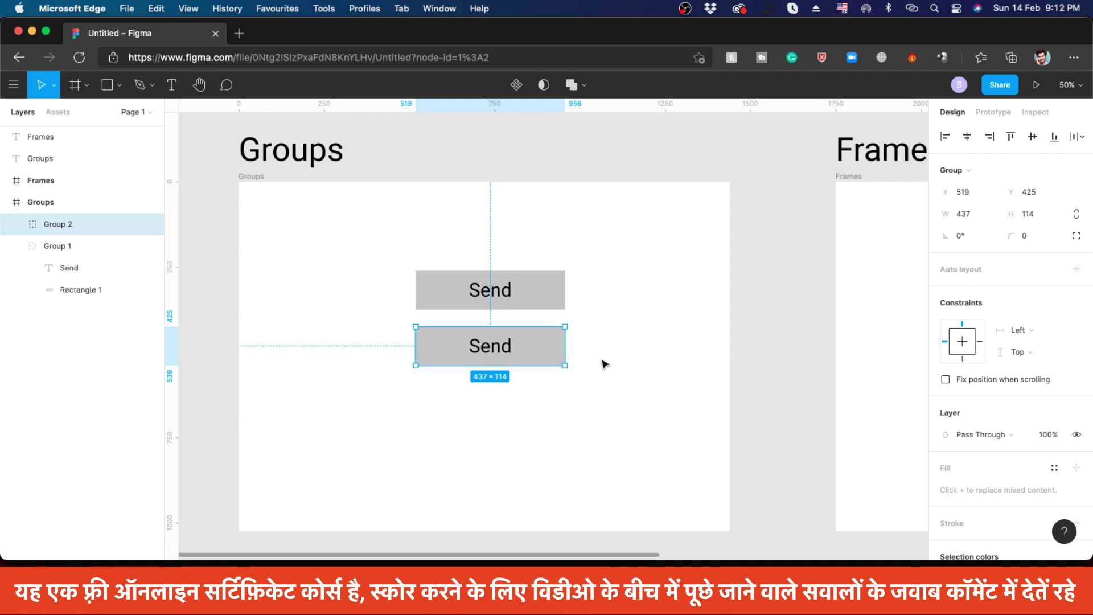
click(515, 381)
click(490, 345)
click(495, 289)
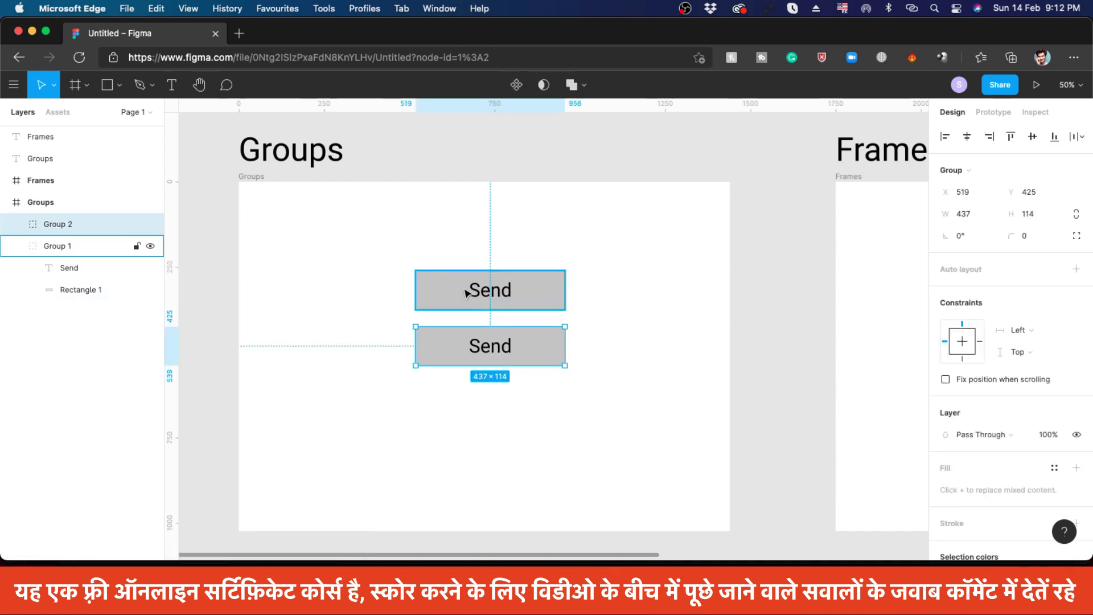
click(465, 343)
Combine the two Send button groups into one parent group.
click(447, 295)
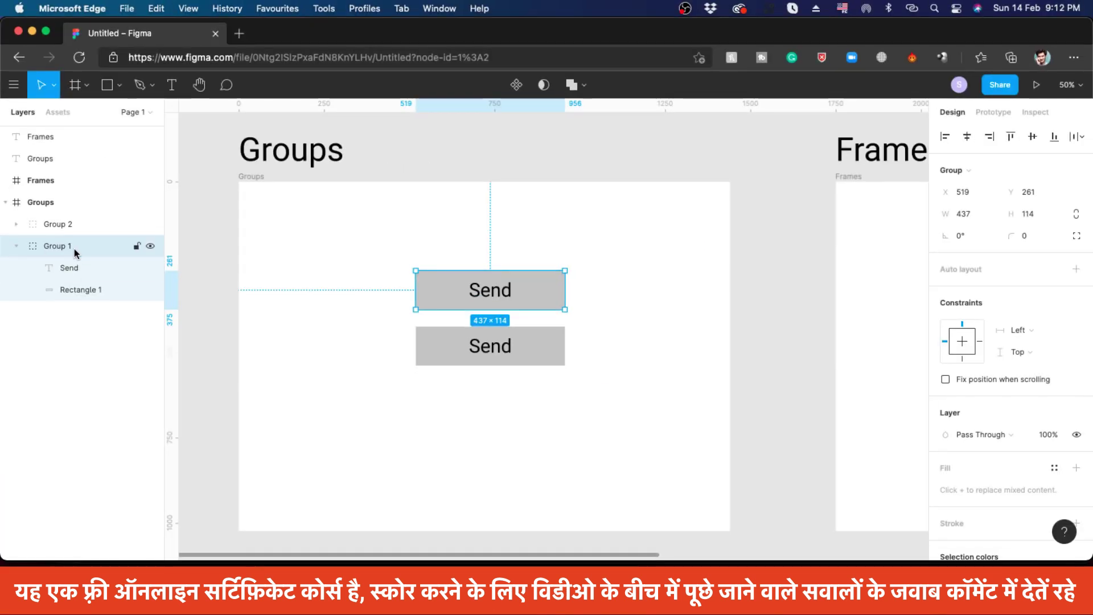
shift+click(452, 328)
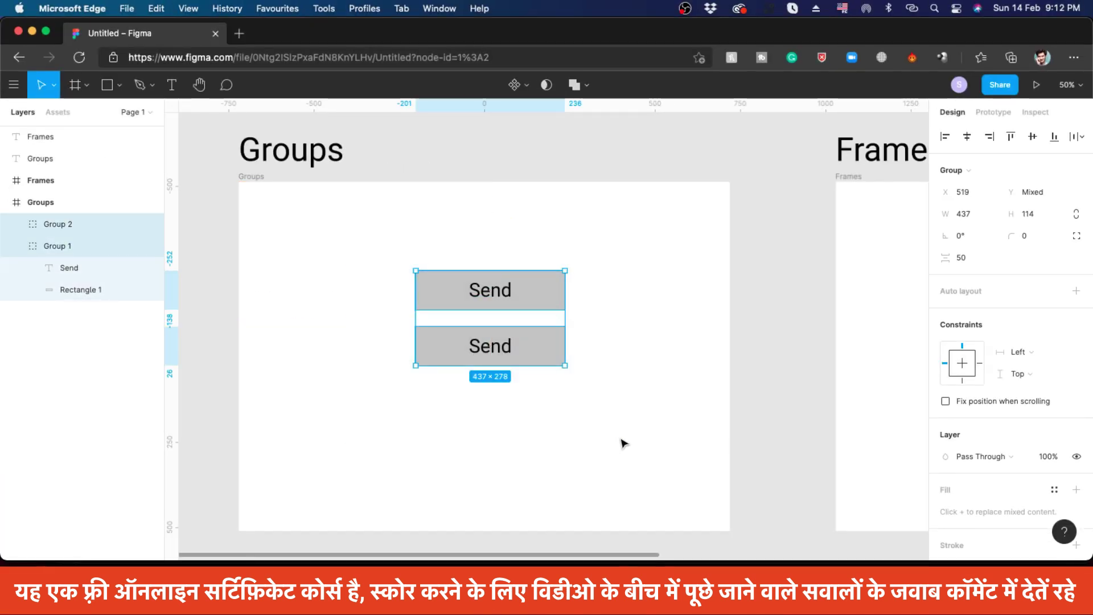
key(super+g)
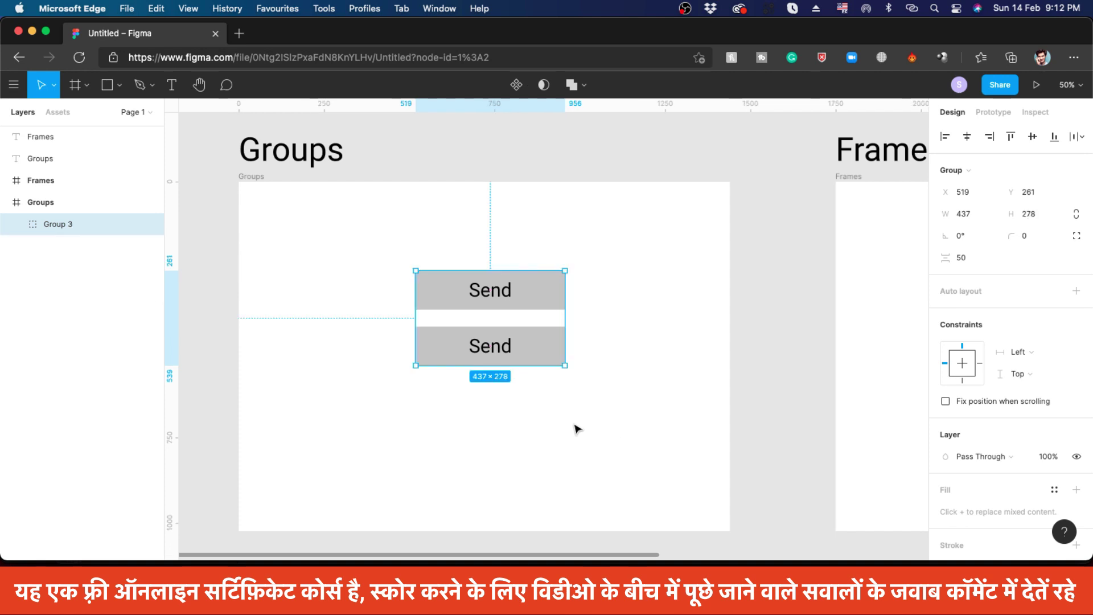
click(576, 430)
Move the parent group slightly, and reposition the two Send buttons individually inside it to leave a gap of 38.
mouse_move(538, 364)
mouse_down()
mouse_move(515, 376)
mouse_move(557, 361)
mouse_move(541, 364)
mouse_move(550, 367)
mouse_up()
double_click(551, 371)
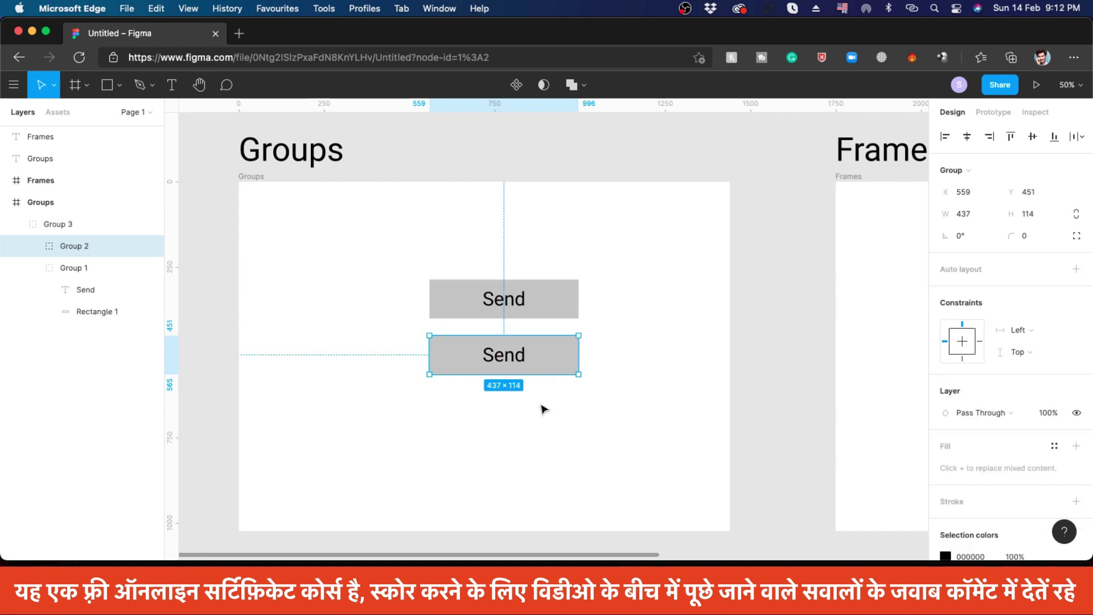
mouse_move(547, 366)
mouse_down()
mouse_move(534, 376)
mouse_move(544, 369)
mouse_up()
drag(567, 297, 545, 303)
click(672, 405)
Move the parent group holding both Send buttons to about X 555, Y 287.
click(564, 364)
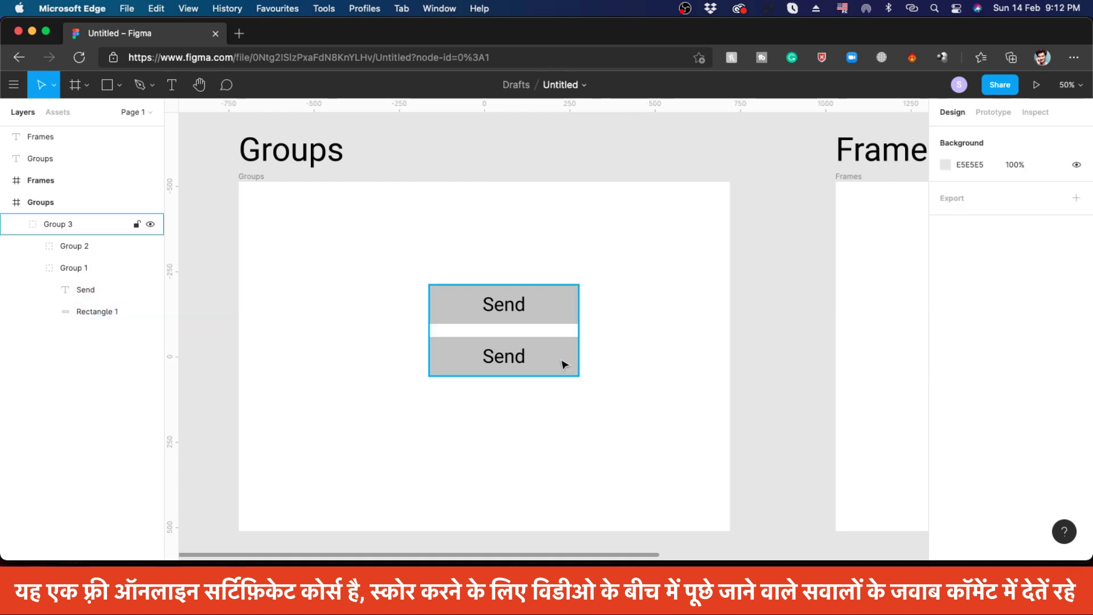
mouse_move(564, 364)
mouse_down()
mouse_move(464, 374)
mouse_move(532, 356)
mouse_move(570, 364)
mouse_up()
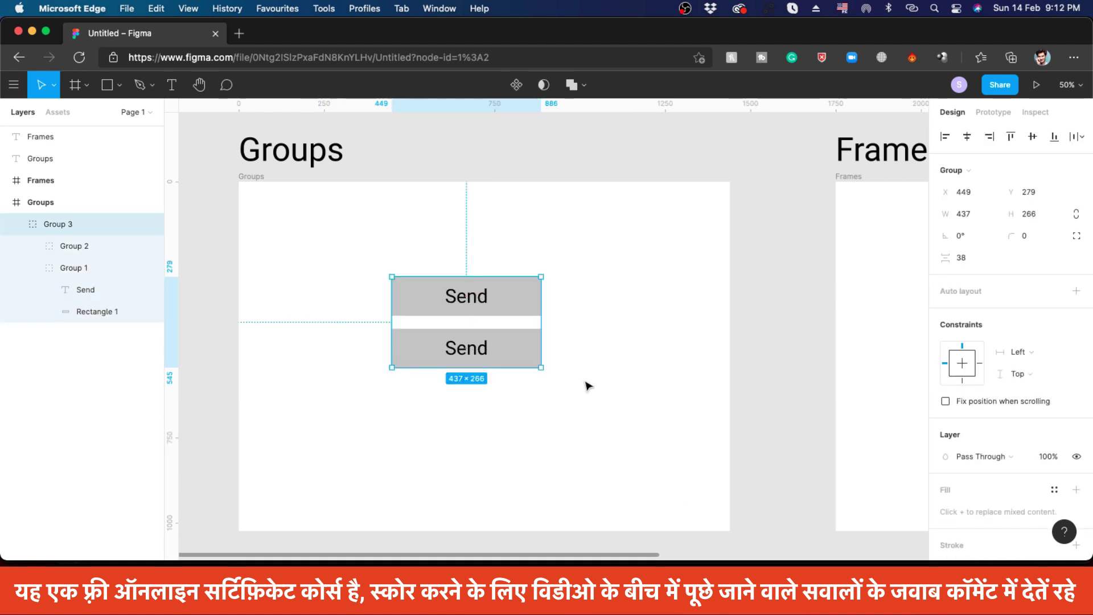
drag(471, 349, 507, 352)
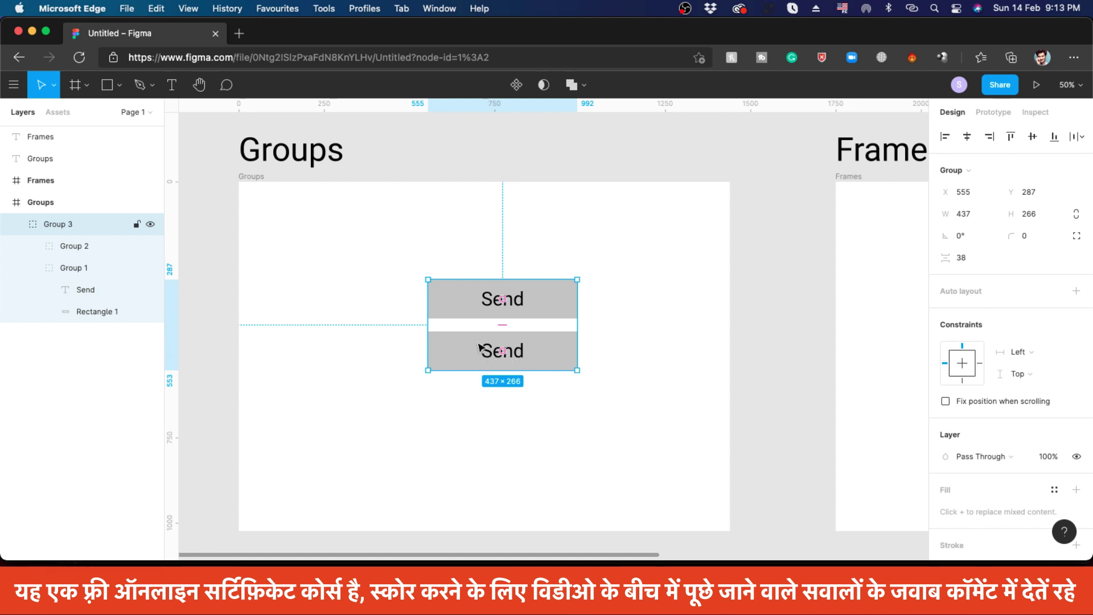
Drill down through the nested groups to the lower button's Send text, and clear the selection.
double_click(519, 359)
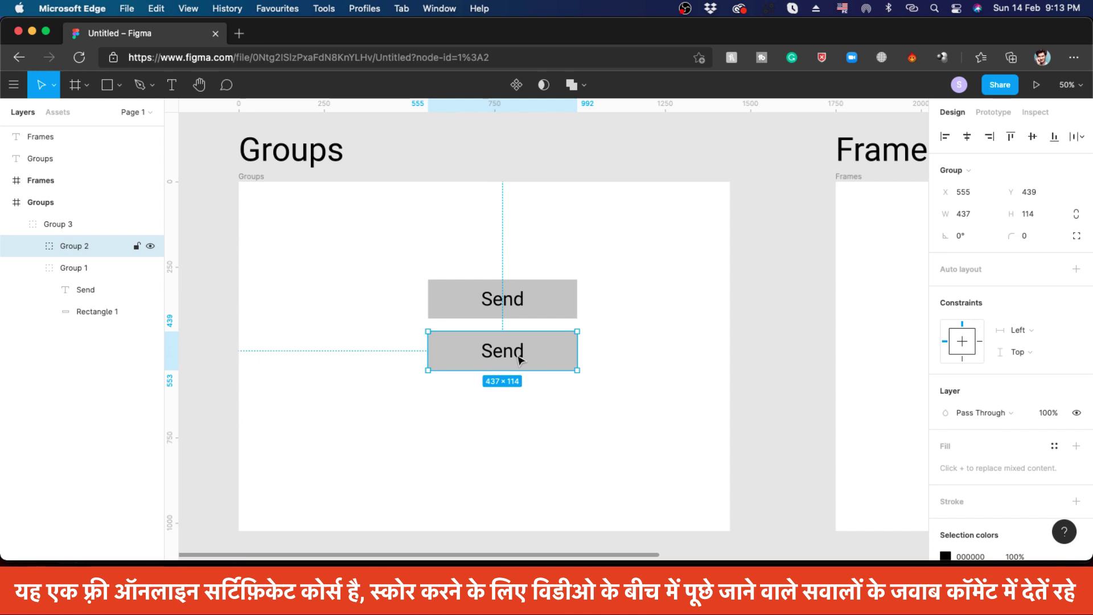
double_click(520, 358)
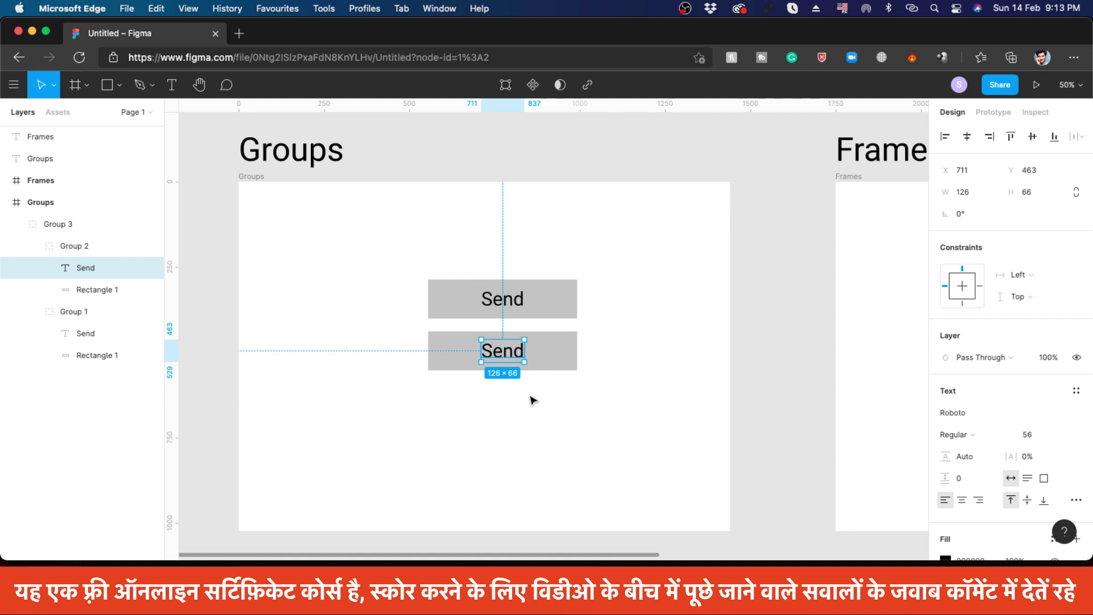
click(537, 427)
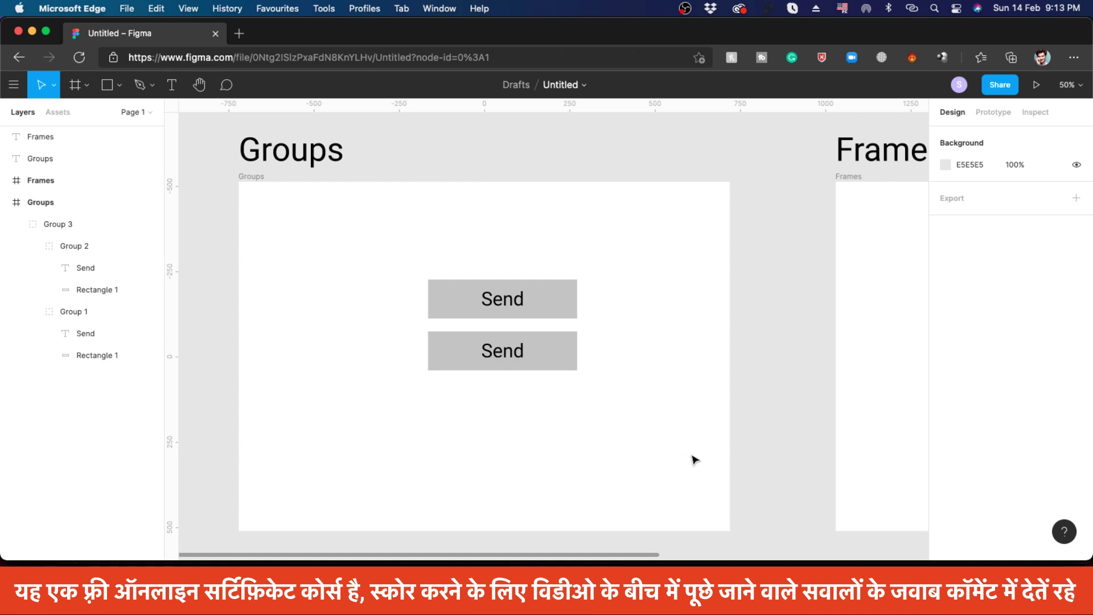
Move the parent group holding both Send buttons to about X 523, Y 233 in the Groups frame.
drag(608, 343, 552, 350)
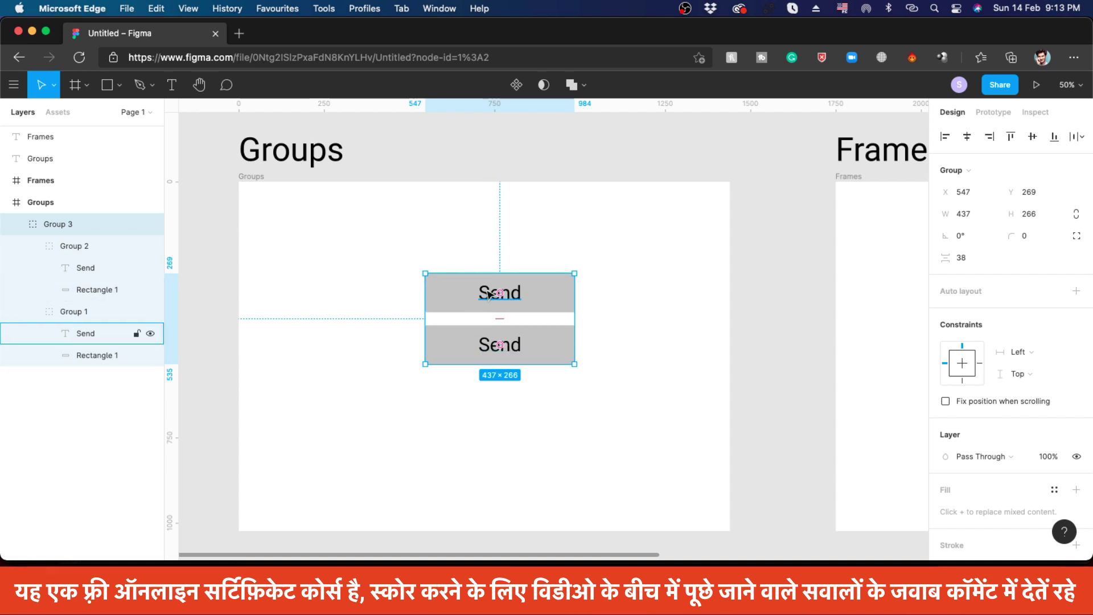
super+click(514, 353)
mouse_move(514, 353)
mouse_down()
mouse_move(488, 344)
mouse_move(488, 356)
mouse_move(524, 350)
mouse_move(476, 336)
mouse_move(532, 349)
mouse_up()
click(547, 410)
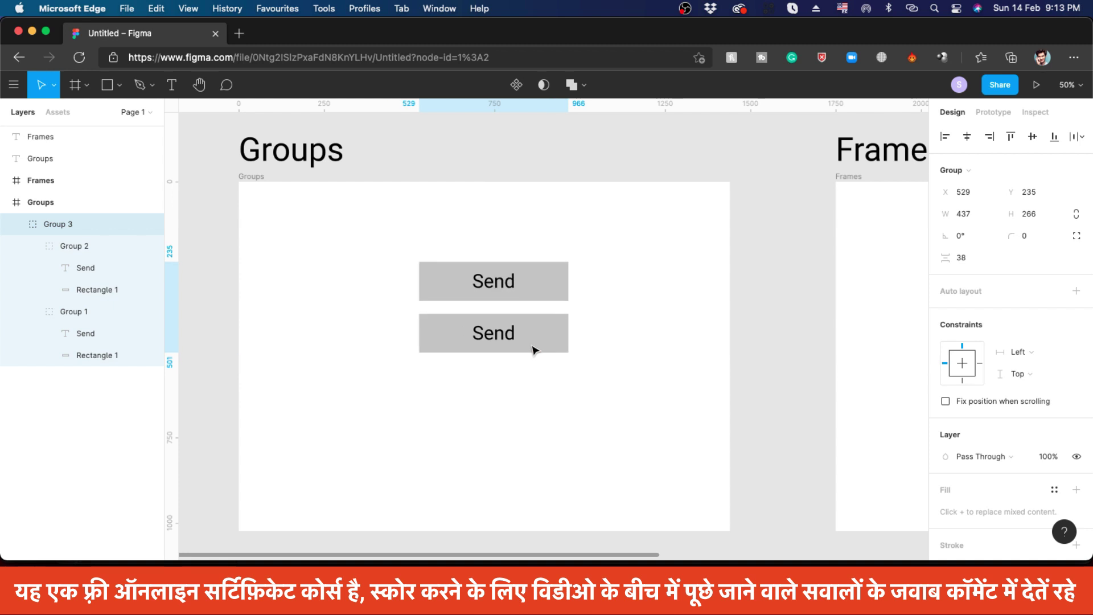
Draw a 220 × 220 circle with the Ellipse tool beside the buttons, at about X 1076, Y 426.
click(120, 87)
click(102, 163)
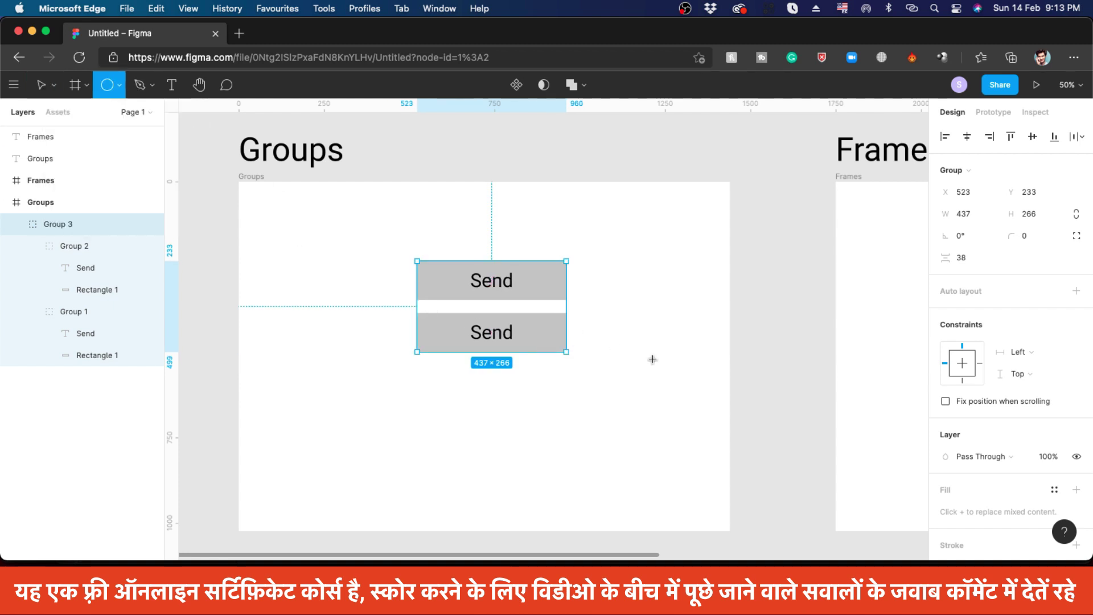
drag(609, 315, 653, 381)
click(523, 347)
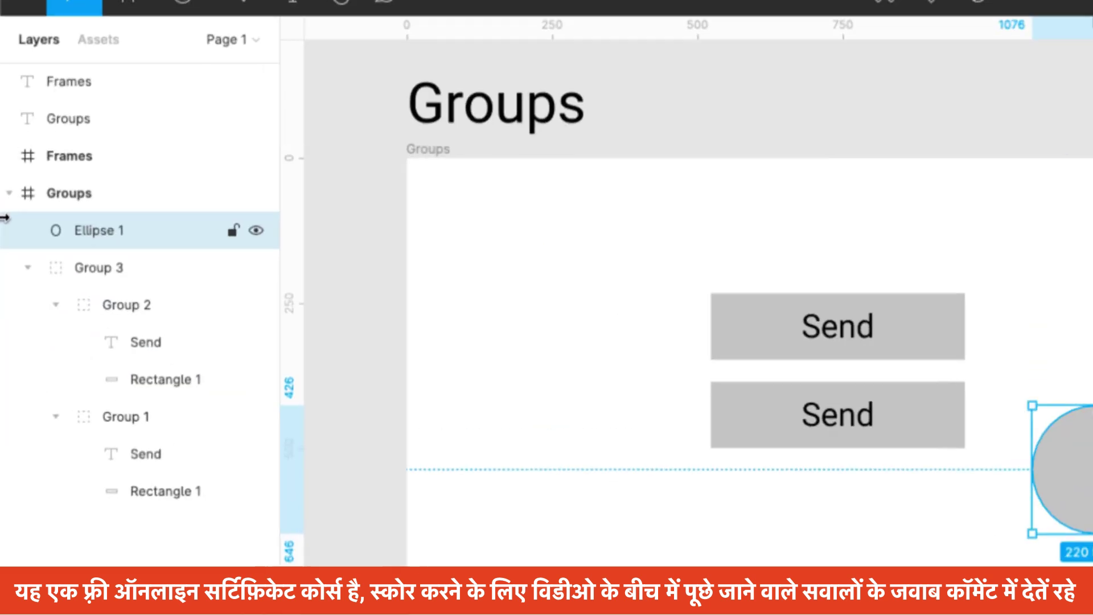
Nest Ellipse 1 directly inside Group 3, move the circle up closer to the Send buttons, and clear the selection.
drag(121, 239, 152, 295)
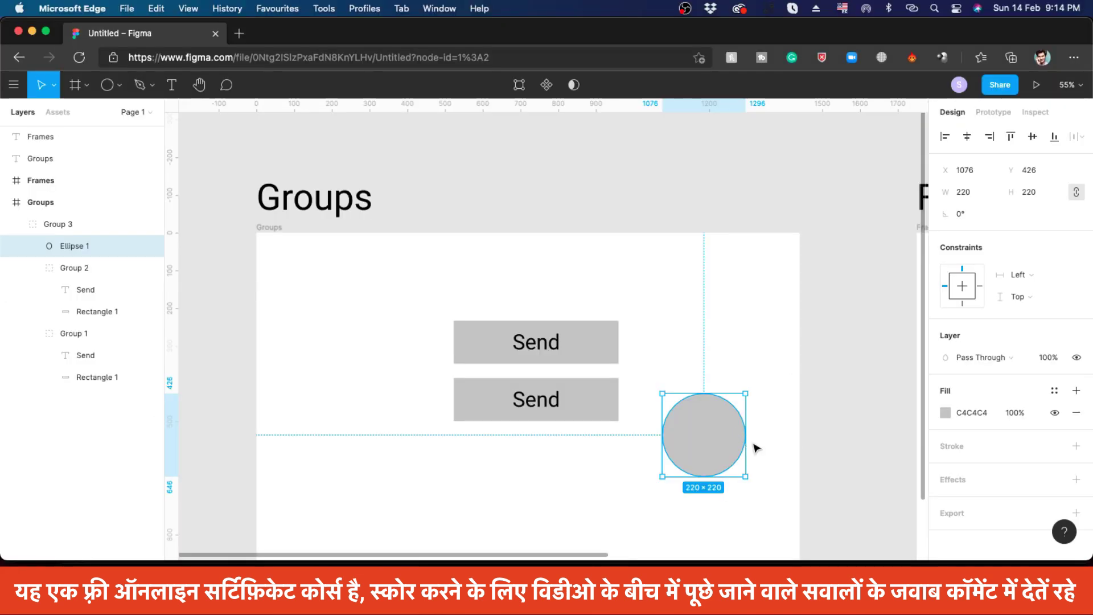
drag(715, 444, 701, 395)
click(688, 473)
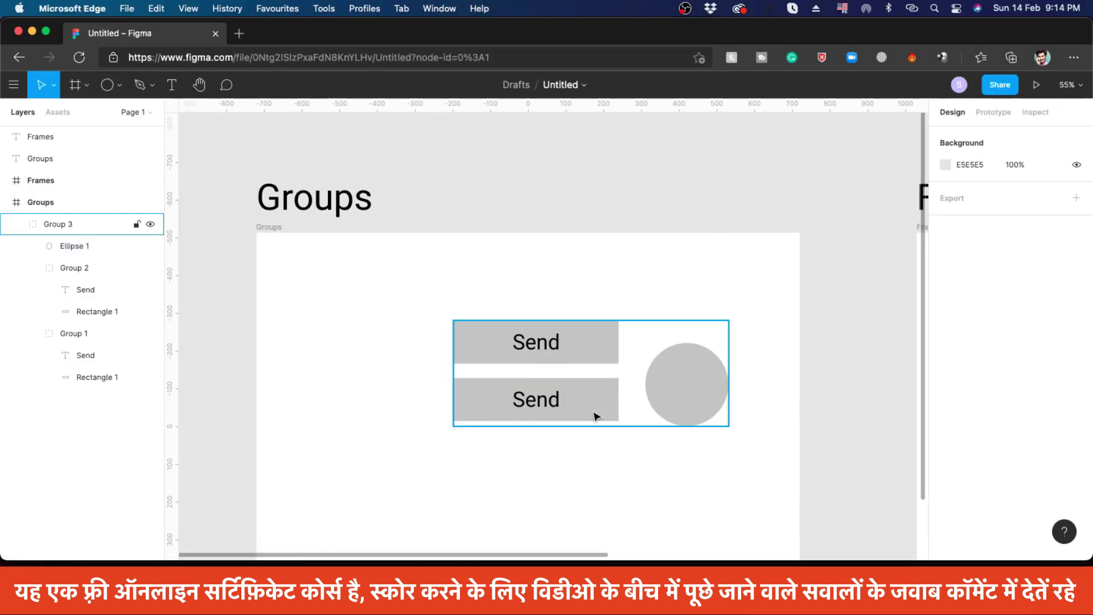
Move the parent group to about X 338, Y 233, and reposition the circle inside it to about X 806, Y 255.
drag(594, 417, 526, 416)
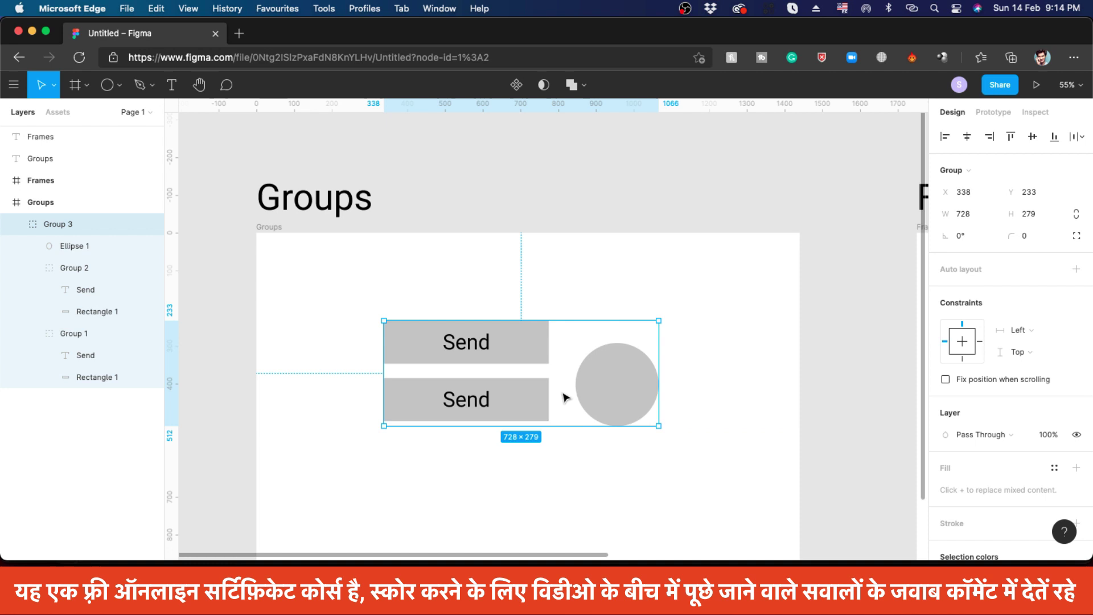
double_click(518, 349)
click(514, 405)
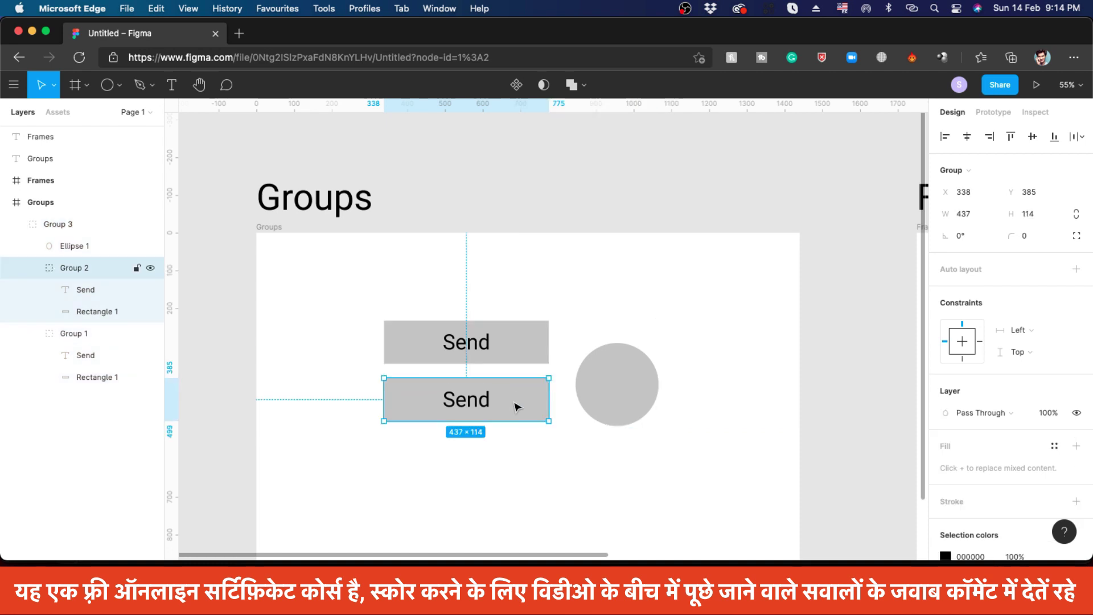
click(605, 400)
mouse_move(610, 398)
mouse_down()
mouse_move(594, 375)
mouse_move(596, 390)
mouse_up()
click(521, 356)
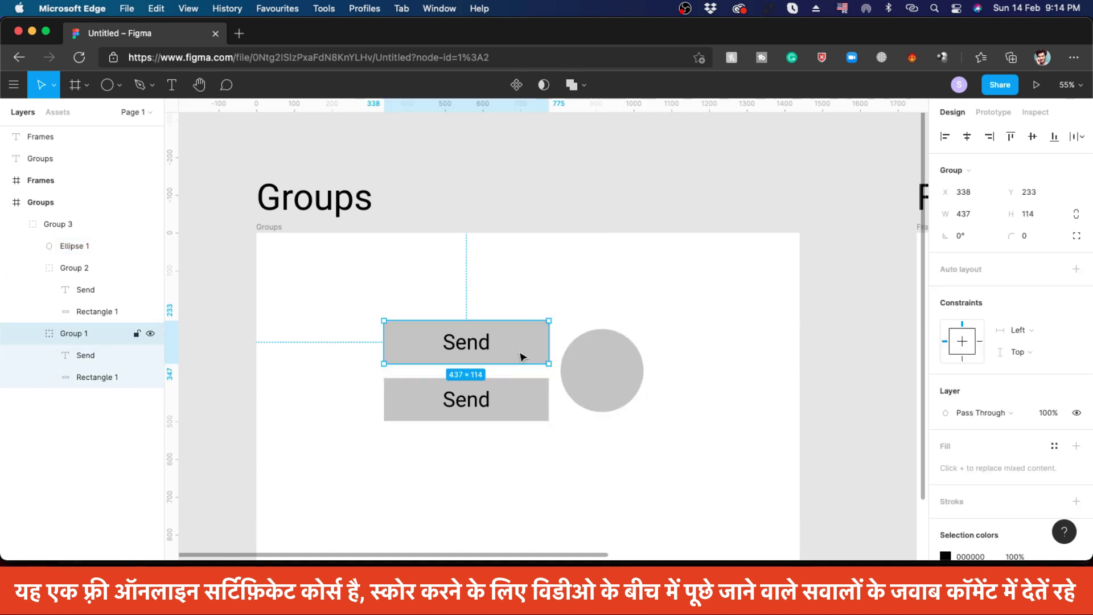
Move Ellipse 1 into Group 1 in the layer list, and collapse Group 1 and Group 2.
click(13, 247)
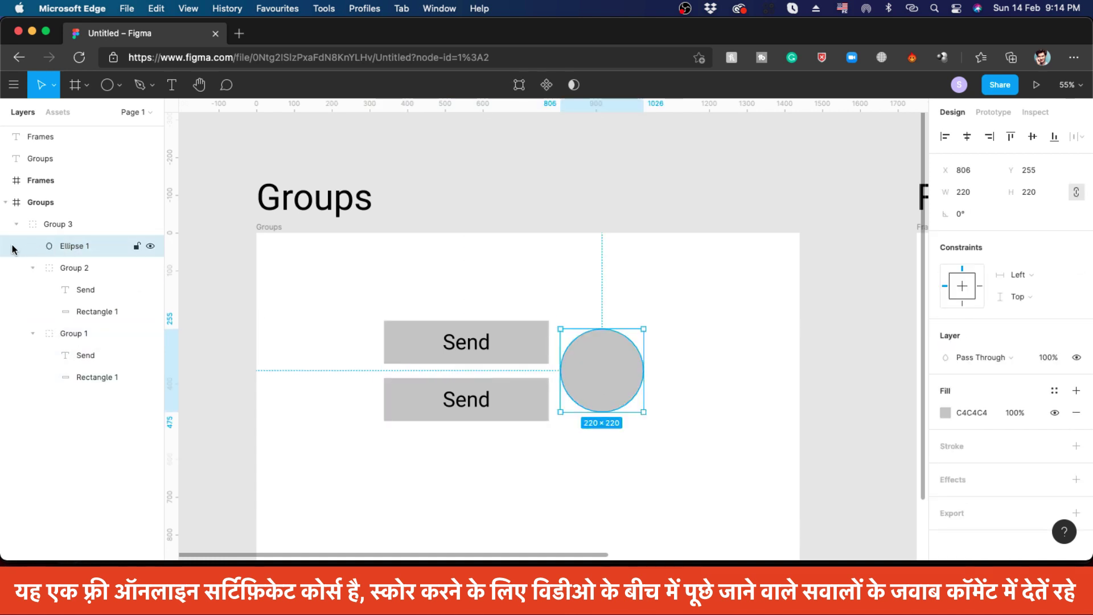
key(alt)
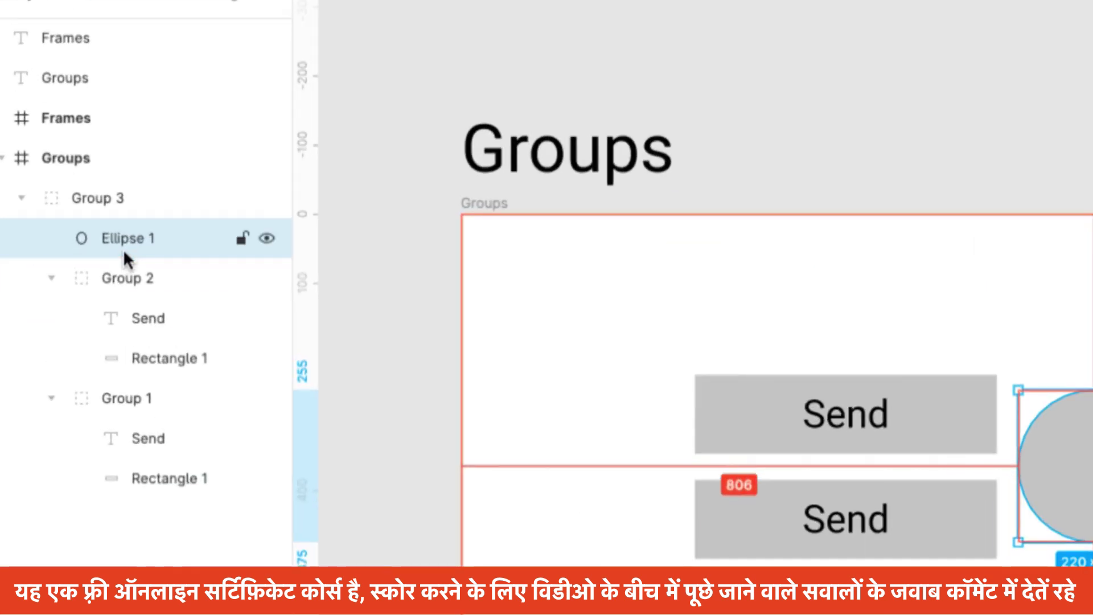
drag(72, 252, 148, 414)
click(52, 359)
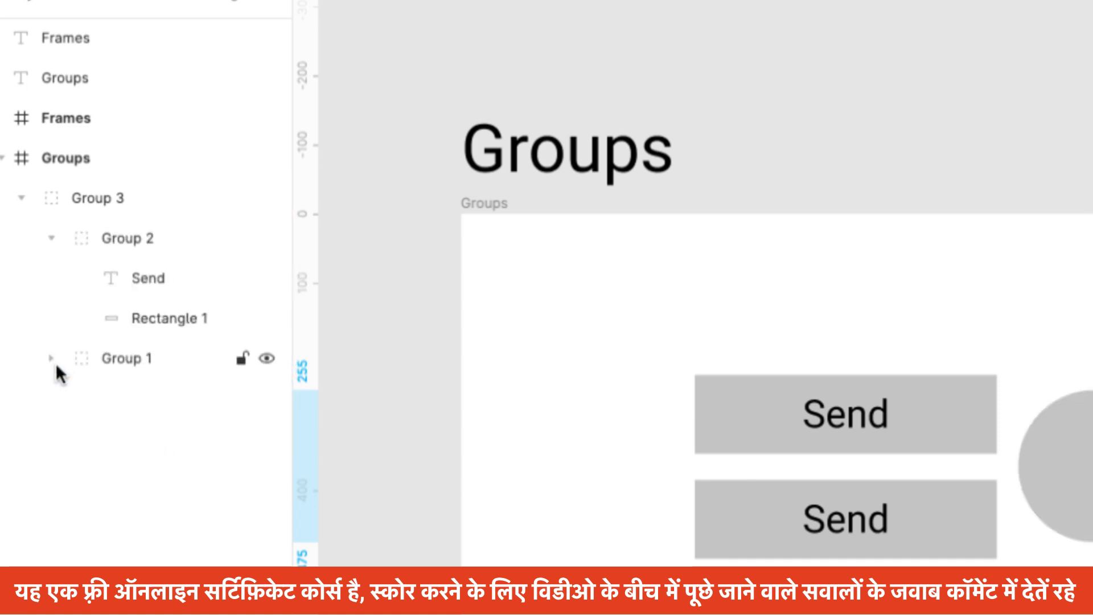
click(51, 238)
click(51, 278)
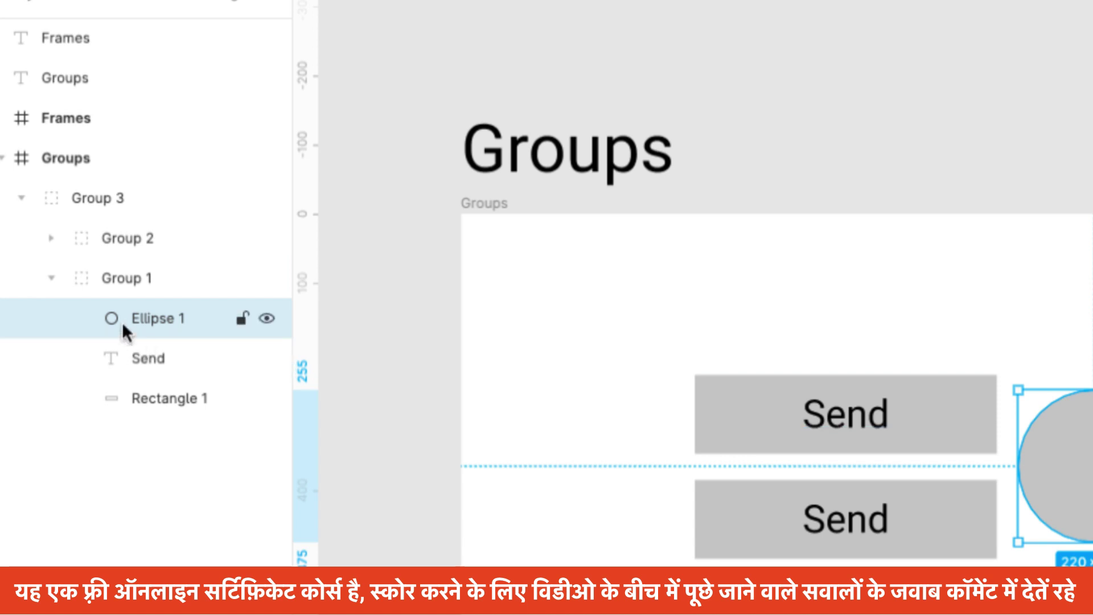
click(50, 278)
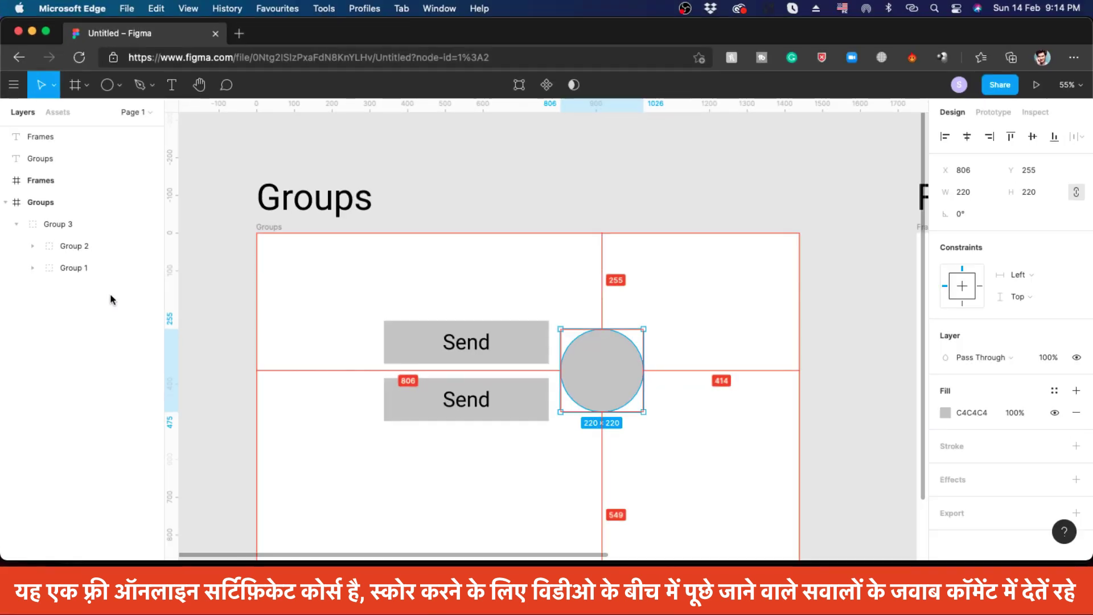
Try moving the parent group by its circle, undo the move, and clear the selection.
key(Escape)
click(604, 393)
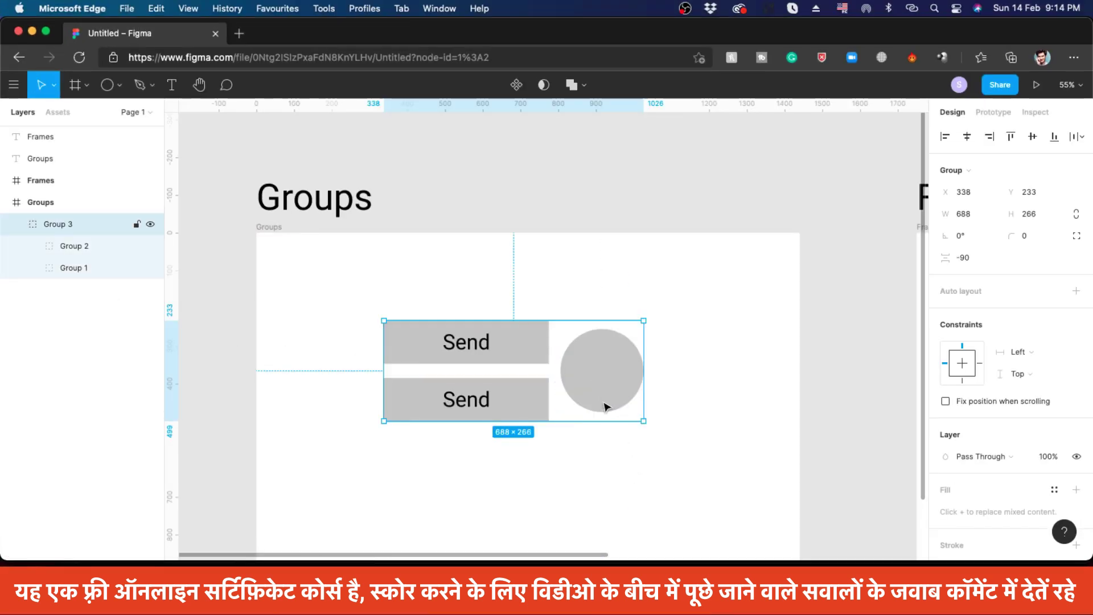
mouse_move(601, 386)
mouse_down()
mouse_move(649, 404)
mouse_move(605, 373)
mouse_up()
key(super+z)
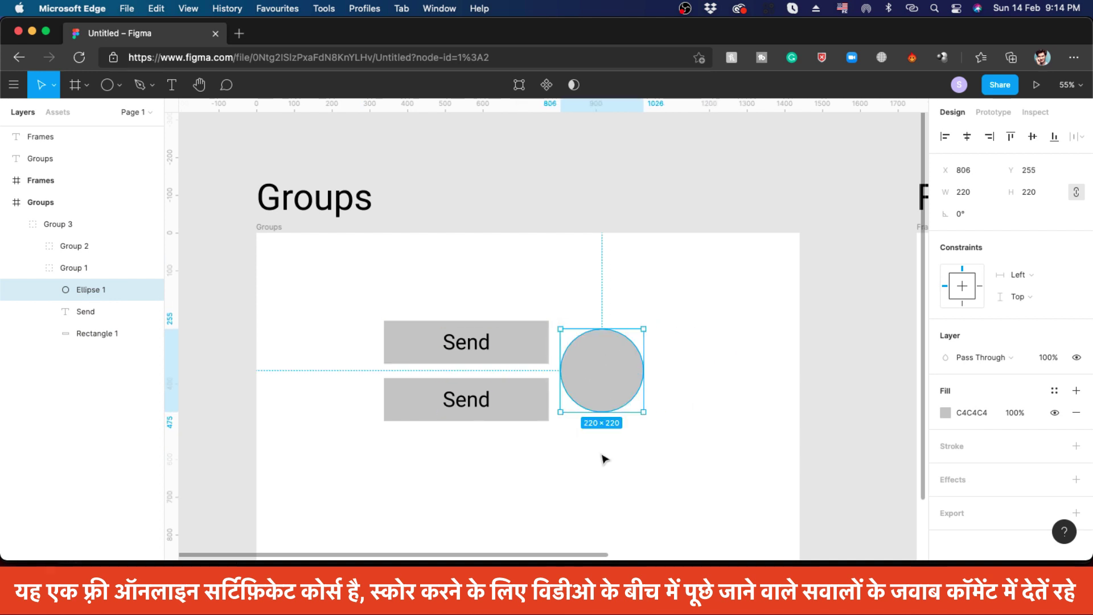
click(604, 457)
Move the parent group to about X 311, Y 175, and pull the circle within Group 1 to about X 1036, Y 45.
drag(511, 400, 501, 378)
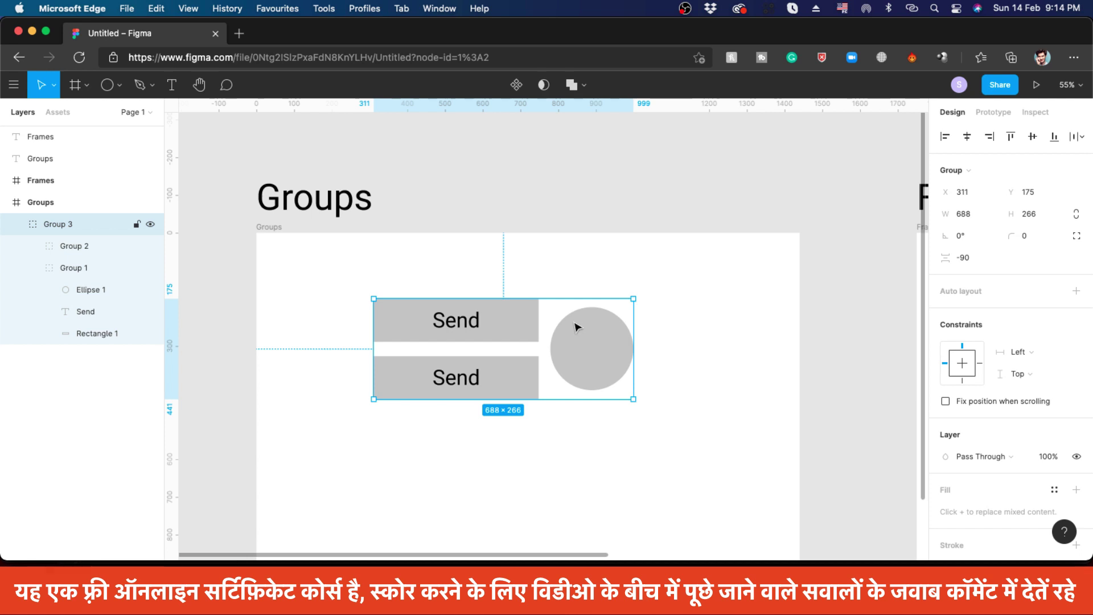
double_click(586, 360)
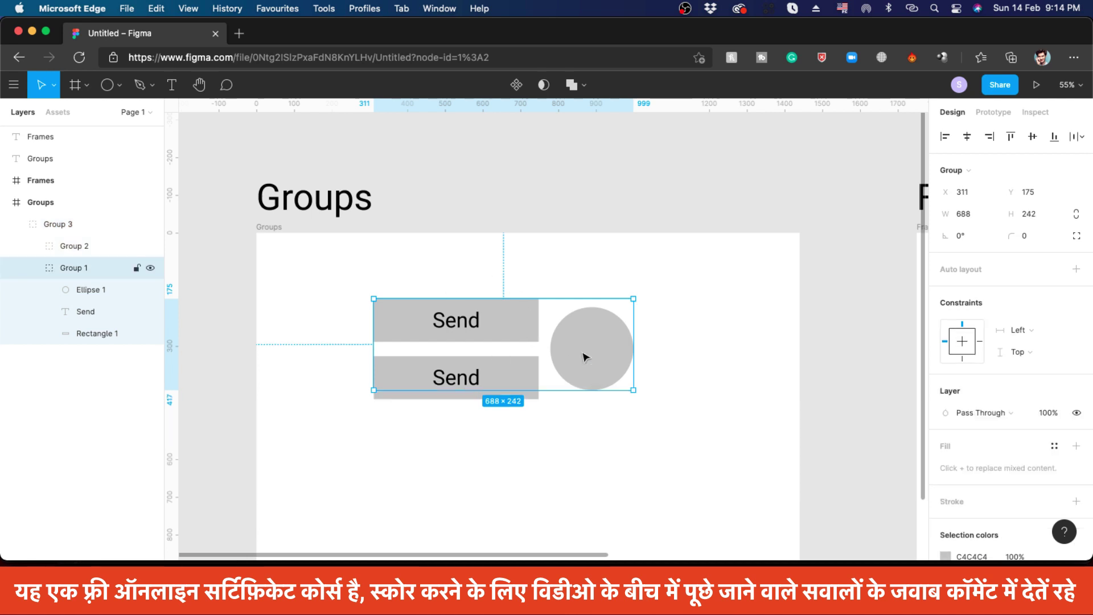
double_click(594, 378)
drag(582, 368, 679, 310)
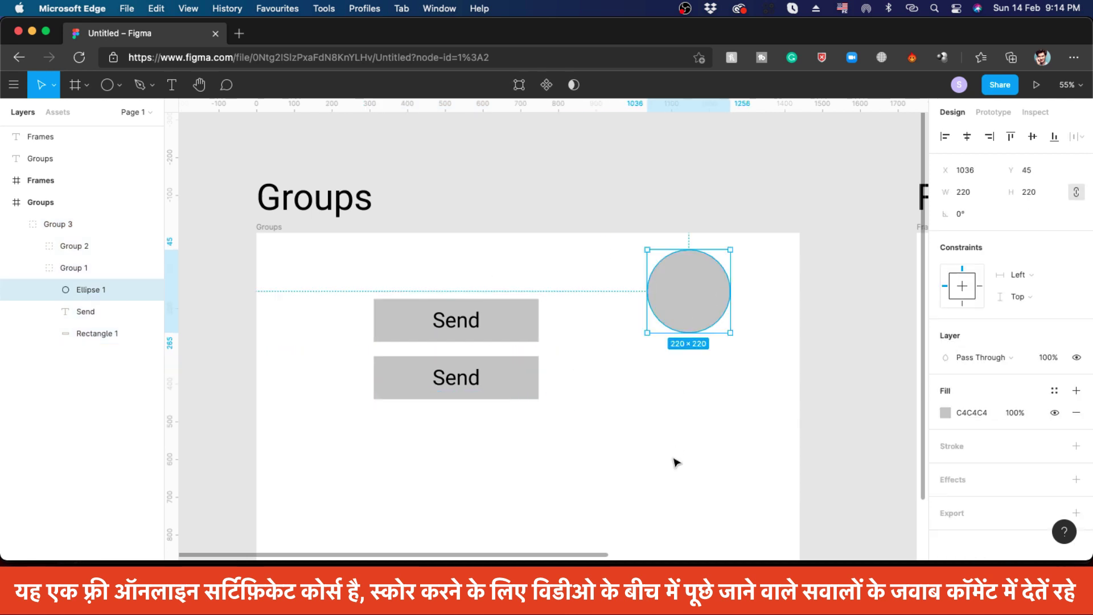
click(512, 381)
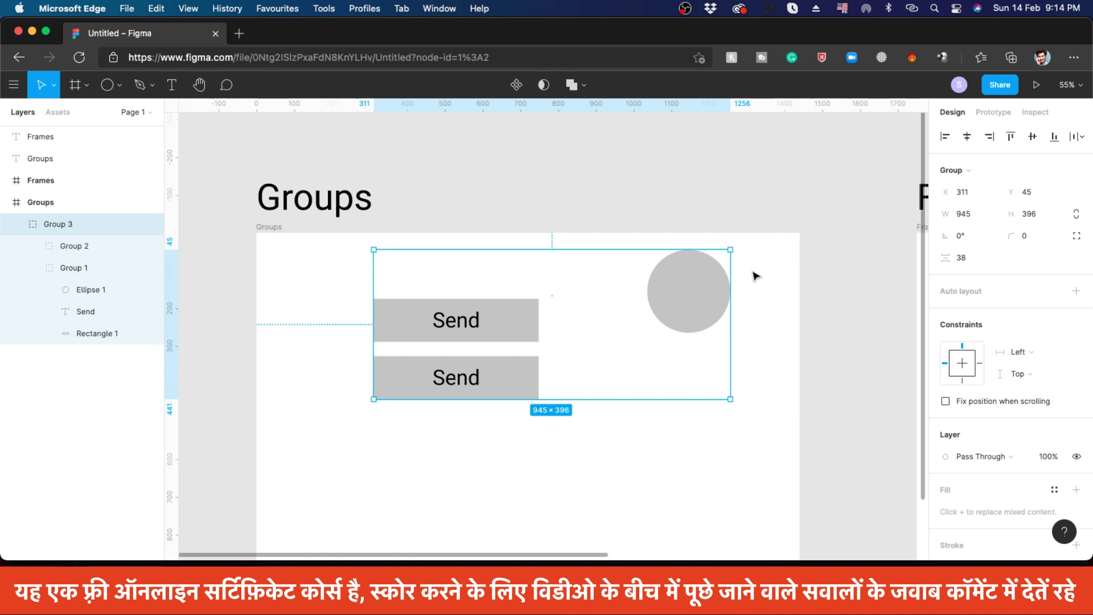
Move the upper button's Send text off its rectangle to about X 43, Y 70, and clear the selection.
double_click(463, 323)
double_click(465, 322)
drag(466, 323, 310, 279)
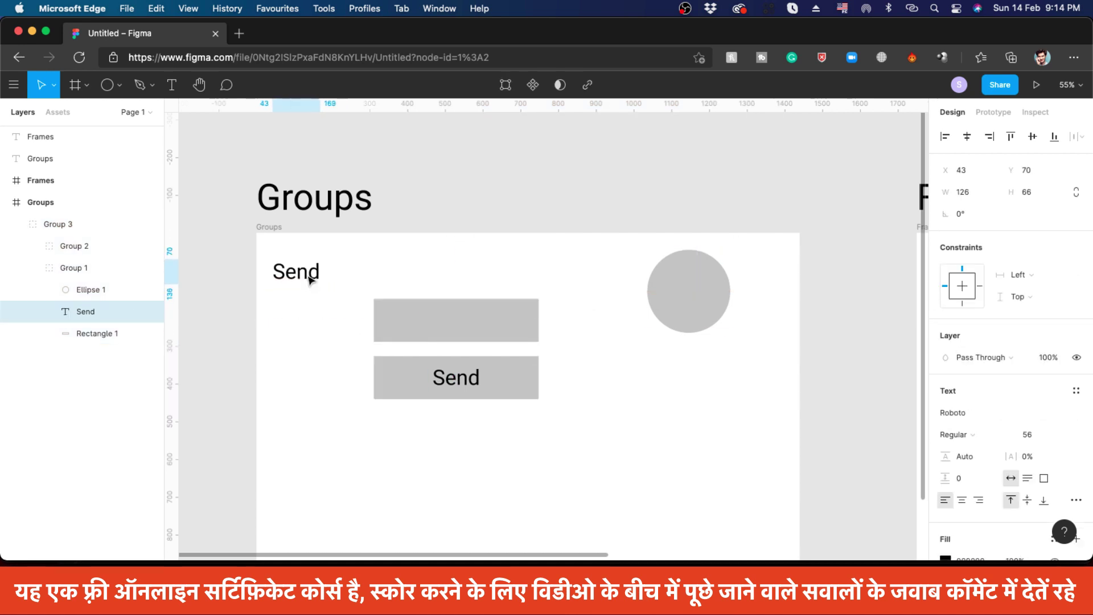
click(455, 376)
key(Escape)
click(618, 446)
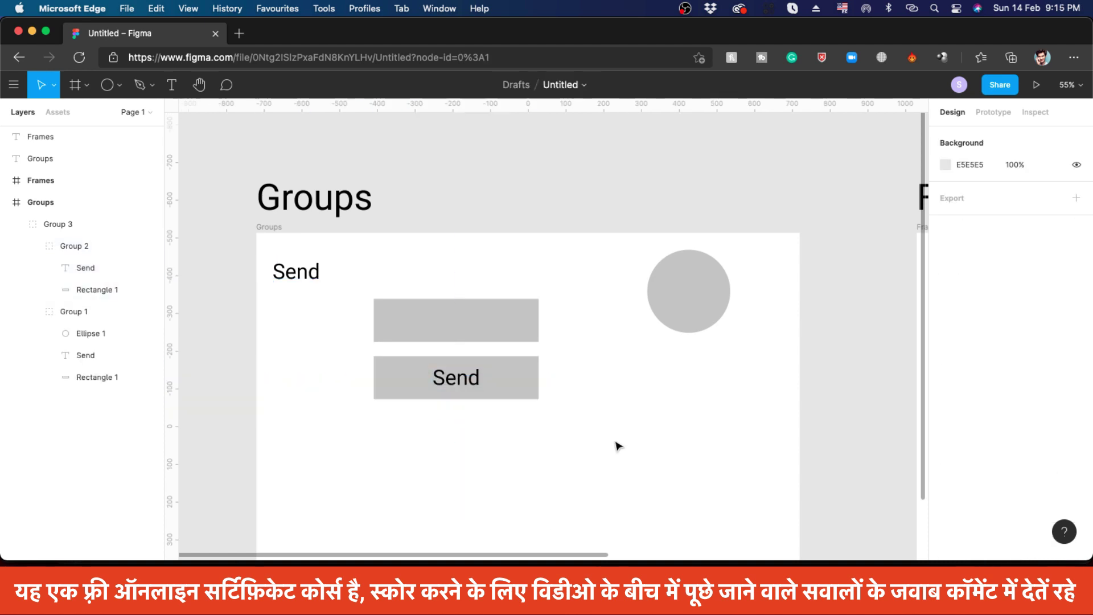
Pull the lower button's rectangle down to about X 246, Y 871, and move the whole parent group to about X 113, Y 59.
drag(443, 315, 501, 332)
scroll(462, 249, down, 10)
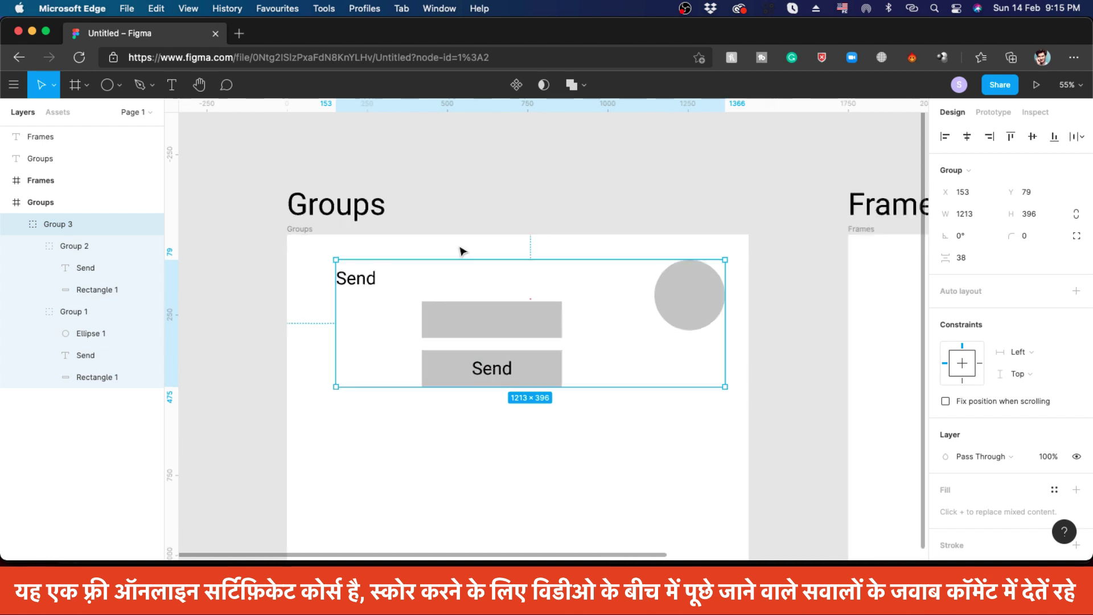
scroll(459, 266, up, 10)
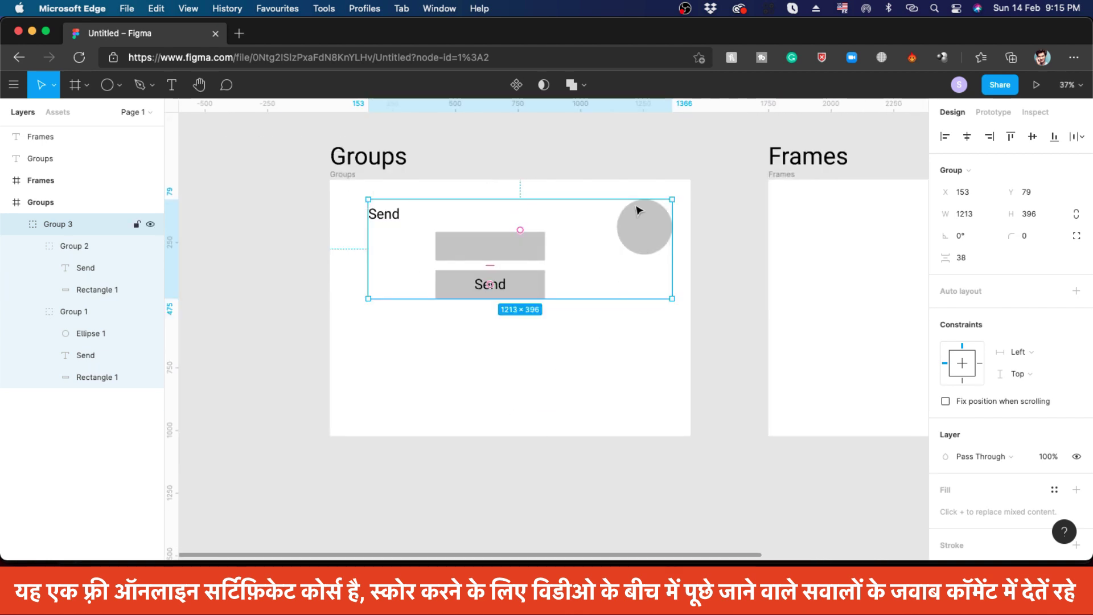
double_click(527, 288)
drag(529, 291, 471, 415)
click(622, 353)
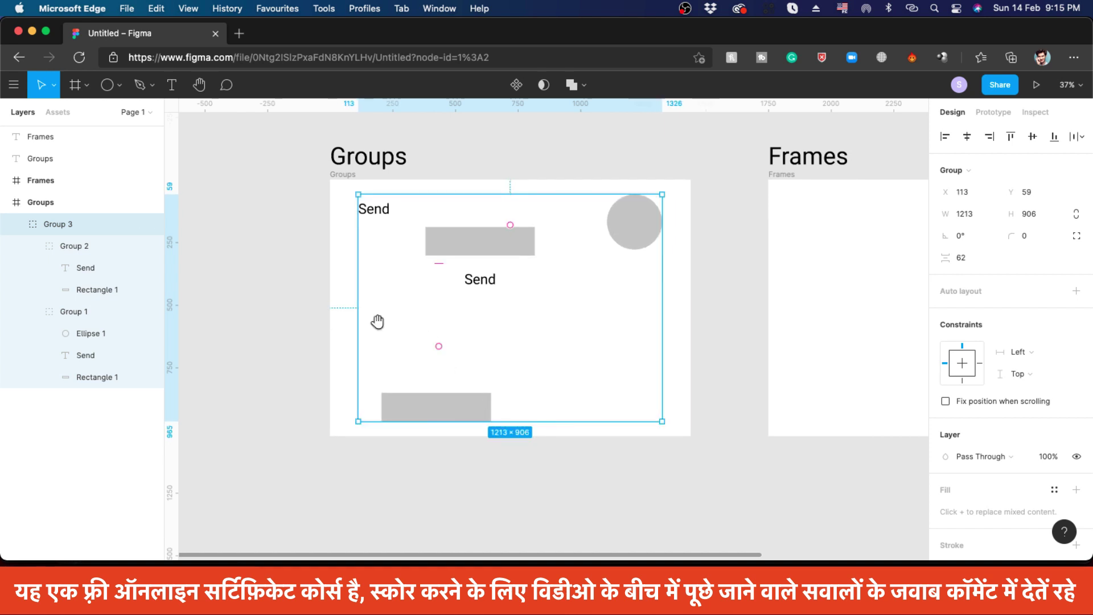
Undo the moves of the parent group, the lower button's rectangle and the upper button's Send text.
scroll(371, 326, down, 1)
scroll(371, 326, down, 5)
scroll(454, 327, up, 1)
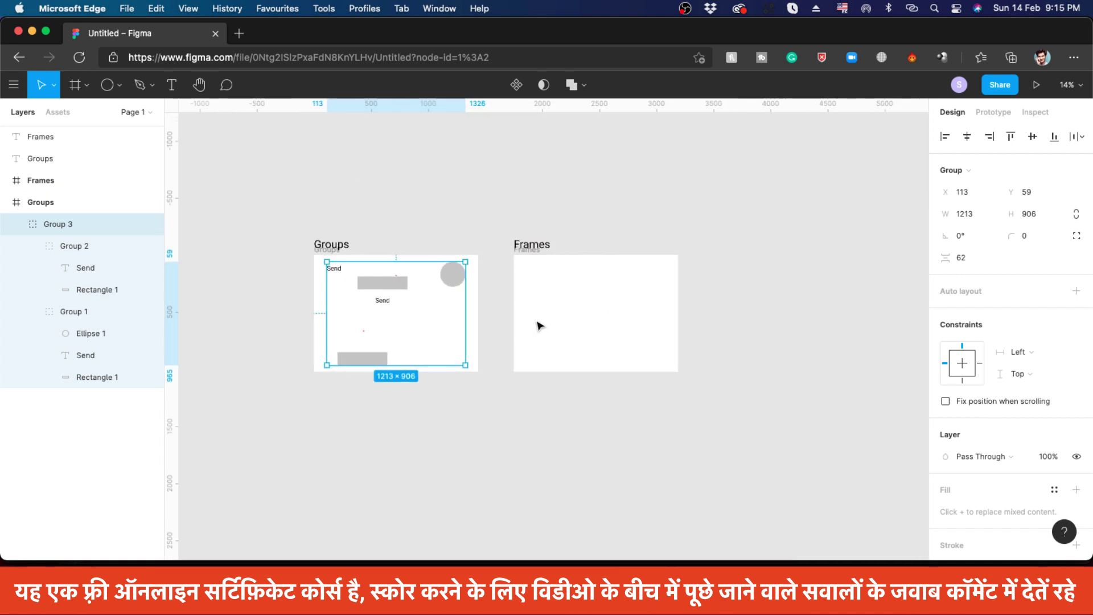
key(super+z)
key(super+z)
key(super+z)
key(super+z)
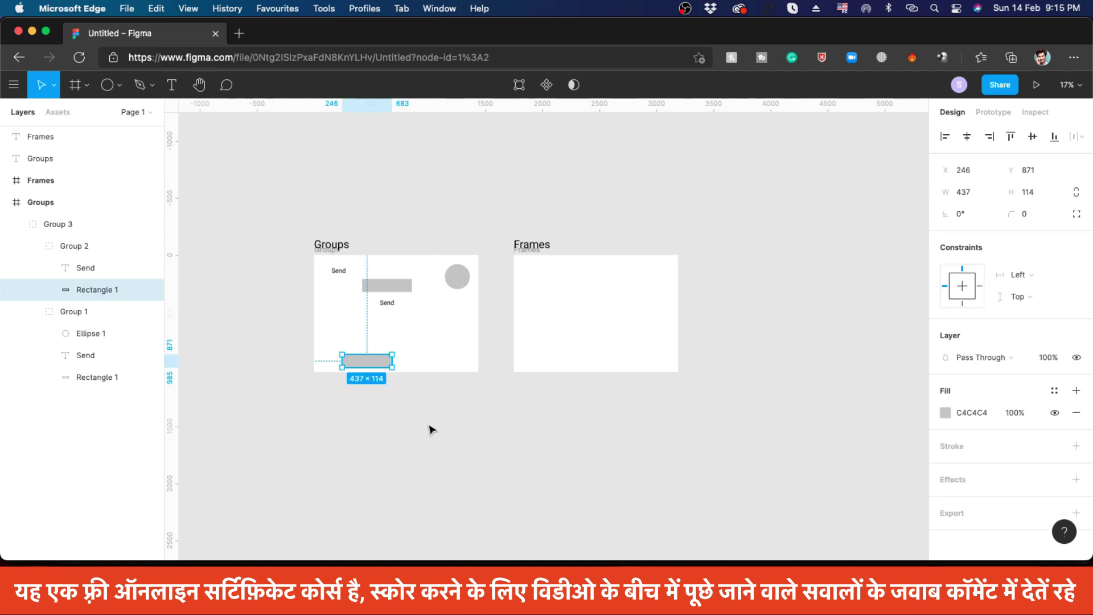
key(super+z)
key(super+z)
key(super+z)
key(super+z)
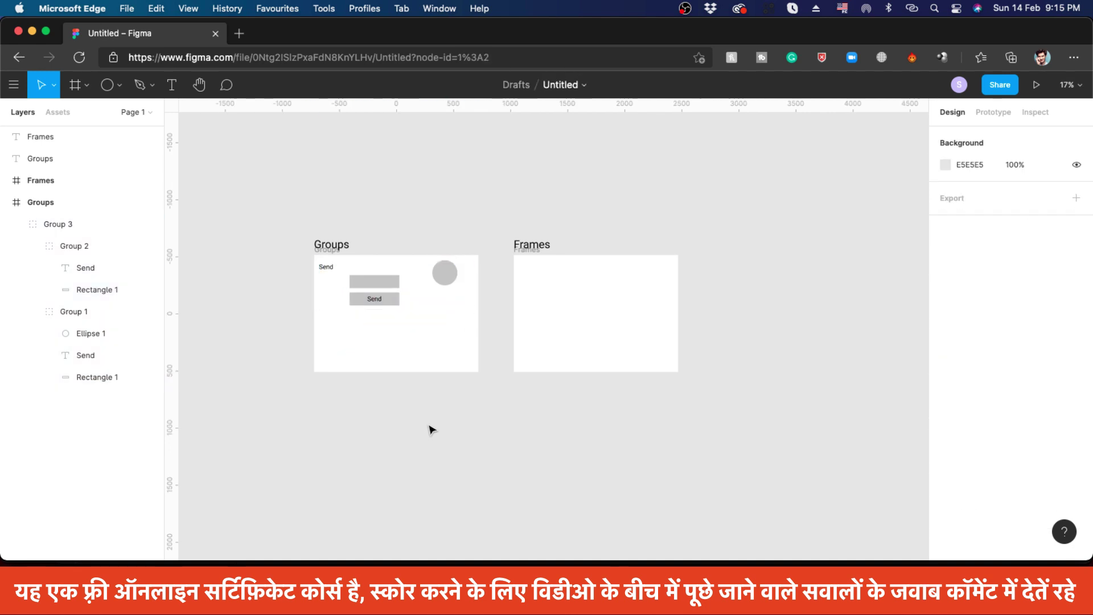
key(super+z)
key(super+z)
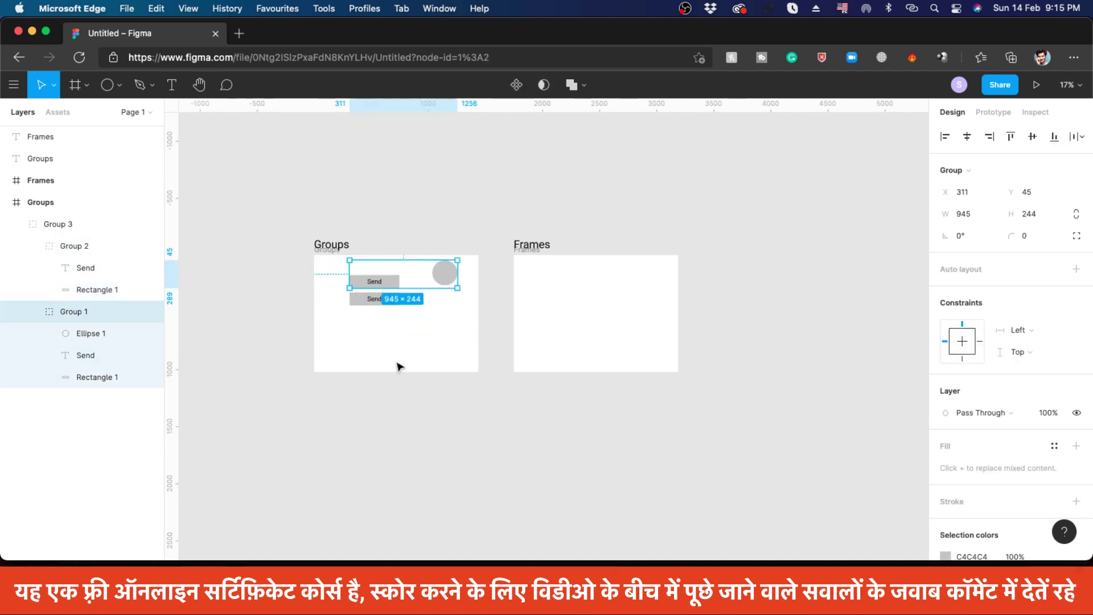
Duplicate the parent group with both buttons and the circle into the Frames frame, and clear the selection.
click(384, 341)
drag(329, 341, 454, 278)
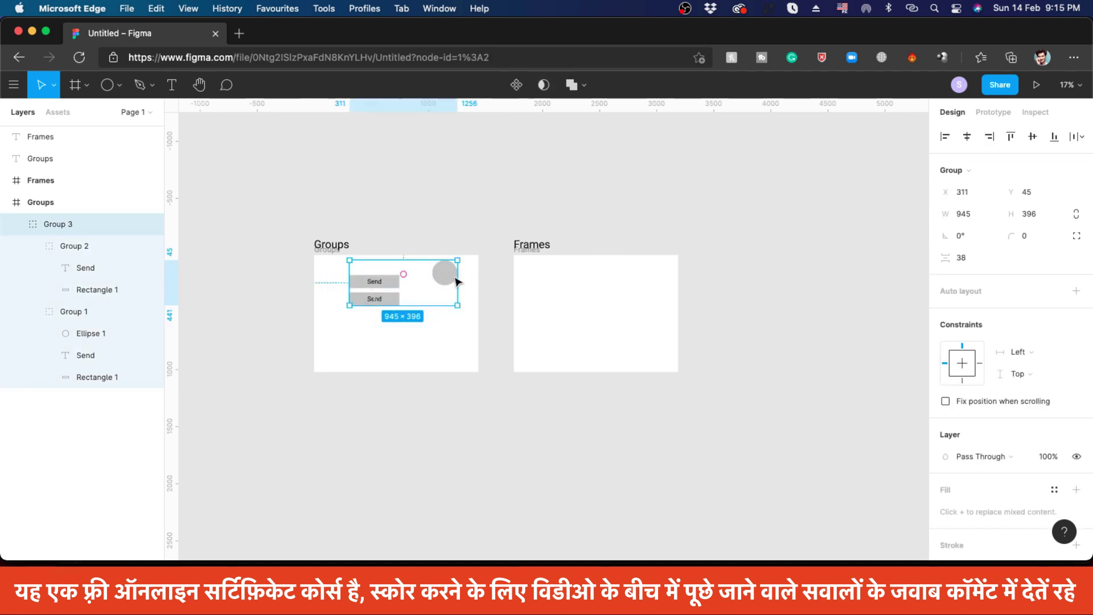
key(super+z)
key(super+shift+z)
key(super+shift+z)
drag(401, 303, 579, 306)
click(749, 289)
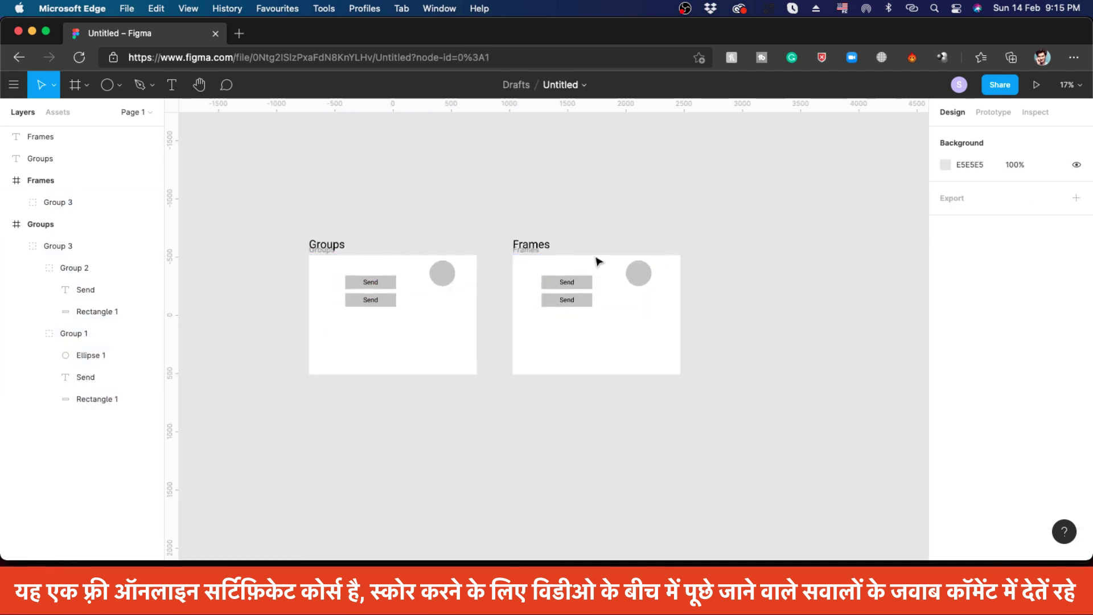
Ungroup the copied parent group in the Frames frame and both of its nested groups, and clear the selection.
scroll(598, 262, up, 3)
click(576, 321)
key(super+shift+g)
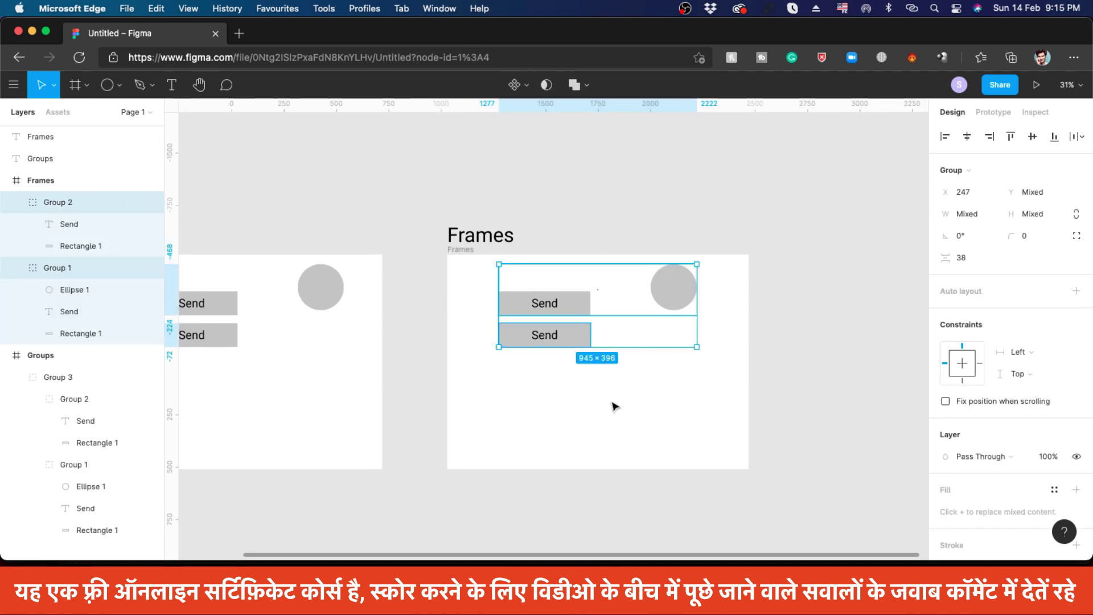
key(super+shift+g)
click(775, 345)
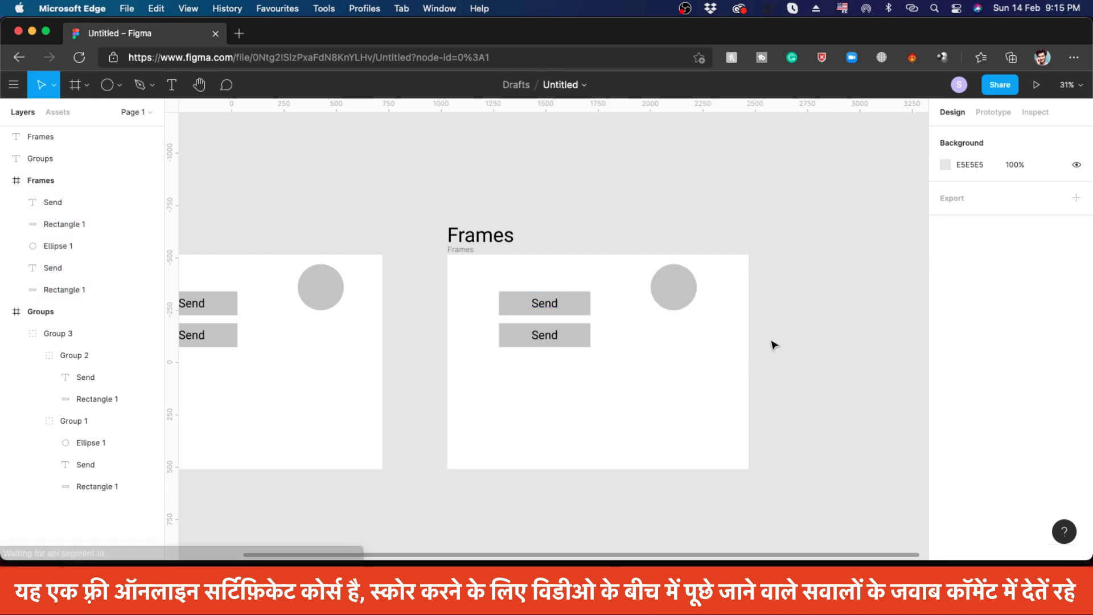
scroll(727, 382, down, 3)
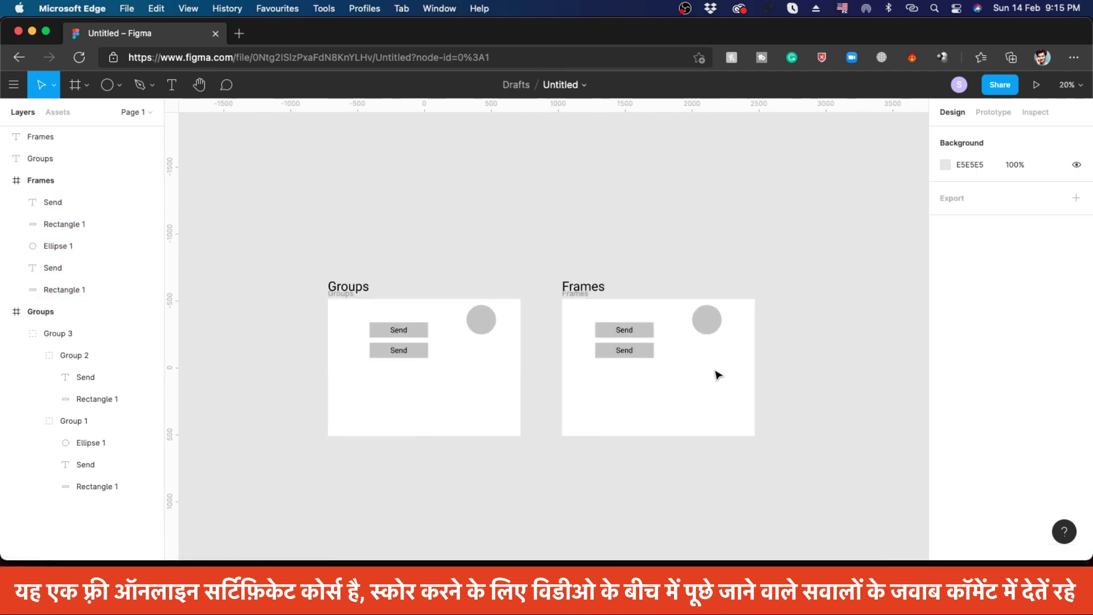
scroll(637, 367, up, 3)
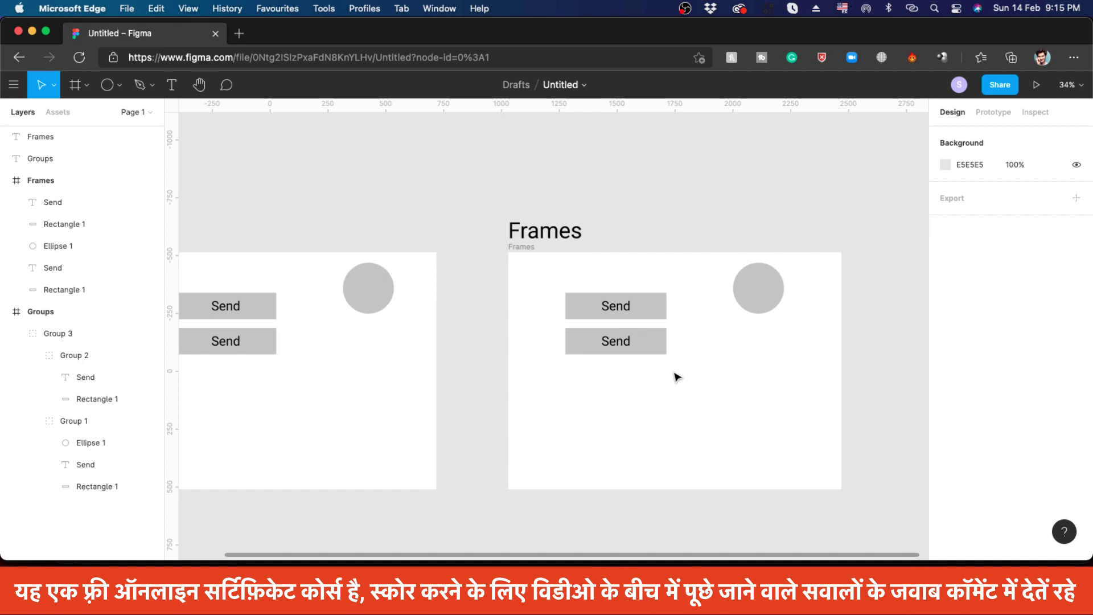
Move the ungrouped circle in the Frames frame closer to the two Send buttons.
click(639, 342)
click(664, 403)
click(654, 302)
drag(766, 302, 730, 329)
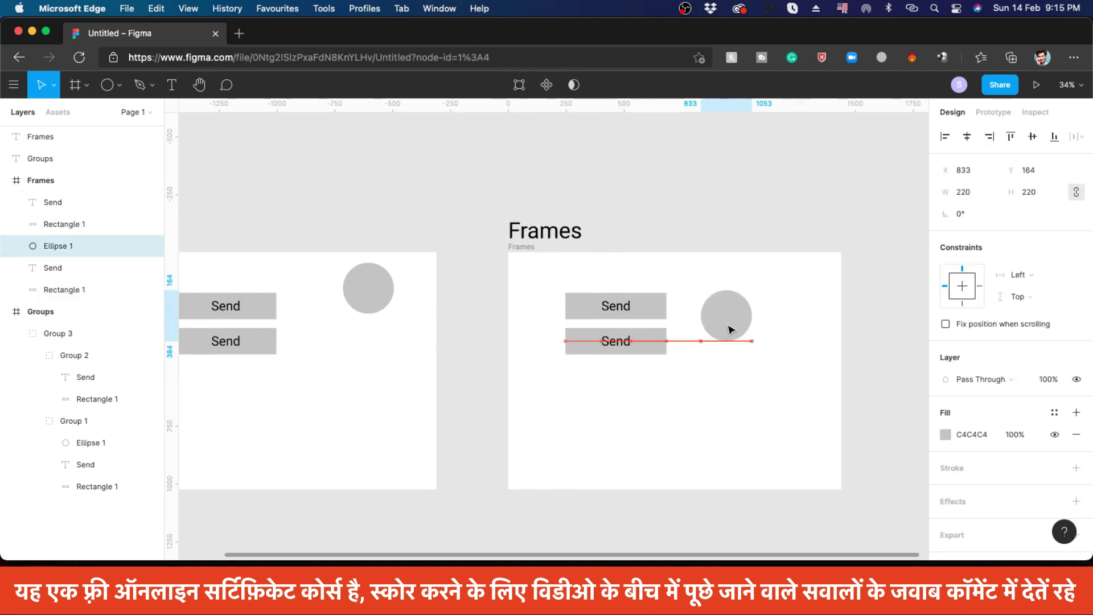
Try moving the button rectangles and the lower Send text independently in the Frames frame, and undo each move.
drag(666, 302, 677, 264)
key(super+z)
key(super+z)
click(651, 341)
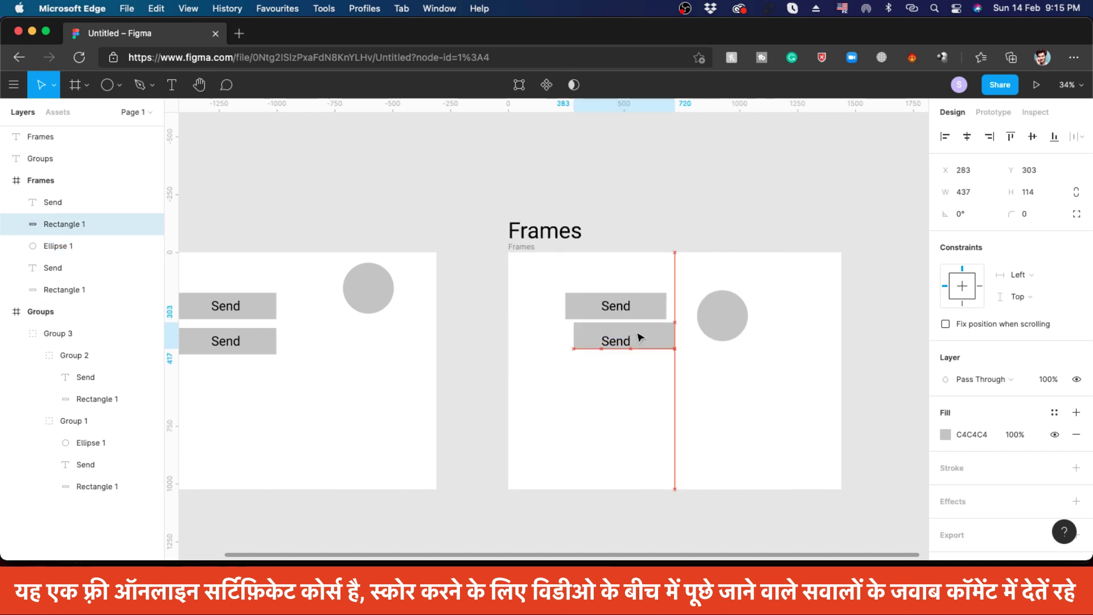
key(super+z)
key(Escape)
drag(635, 342, 671, 354)
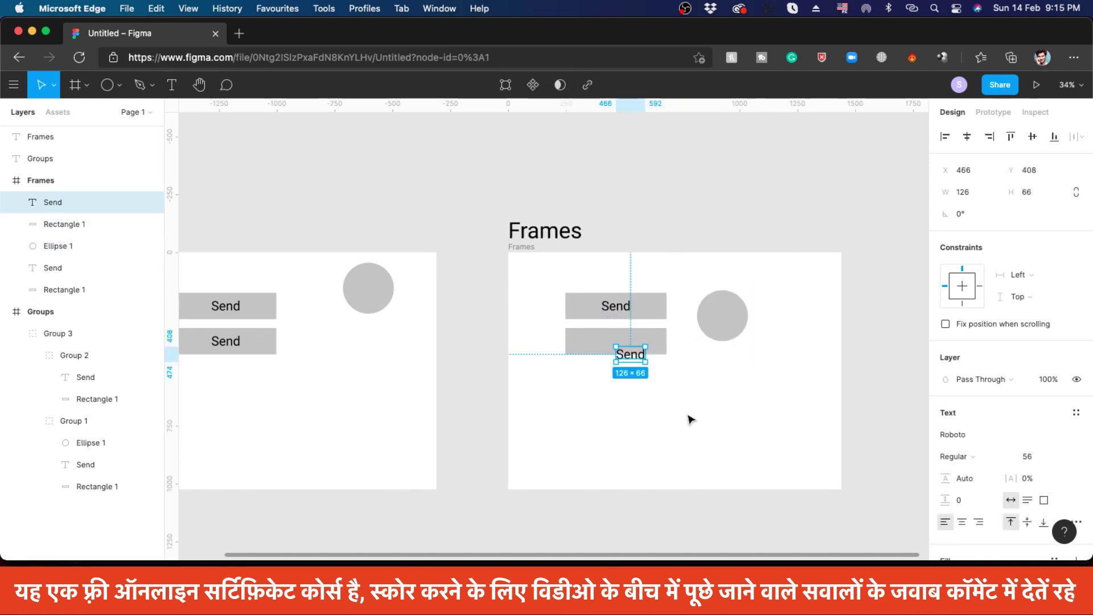
key(super+z)
click(612, 376)
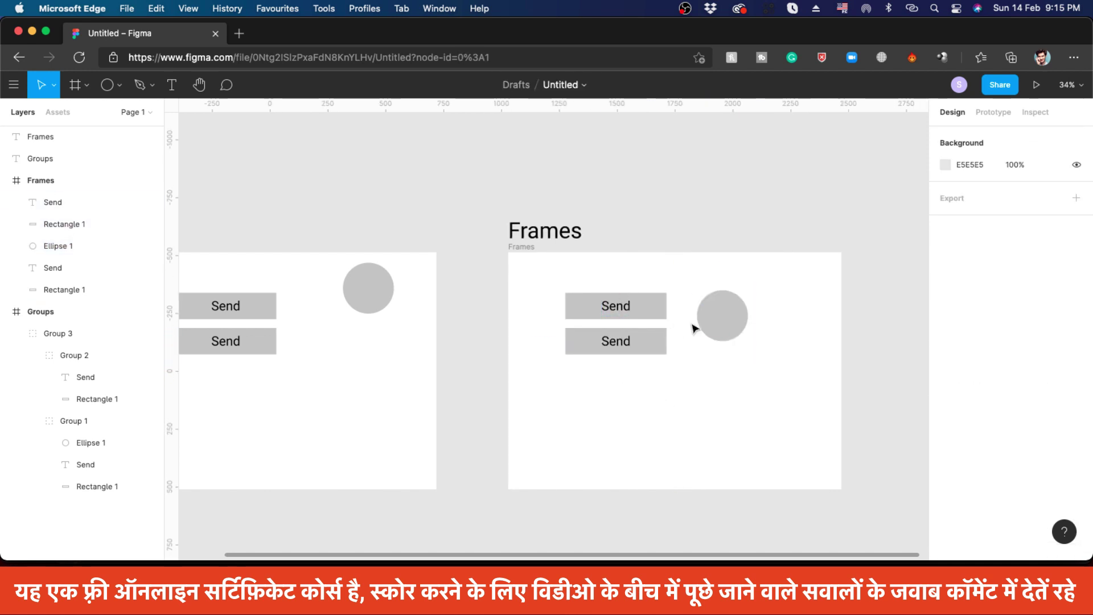
Place the circle beside the two Send buttons in the Frames frame at X 720, Y 183, and clear the selection.
drag(718, 329, 700, 333)
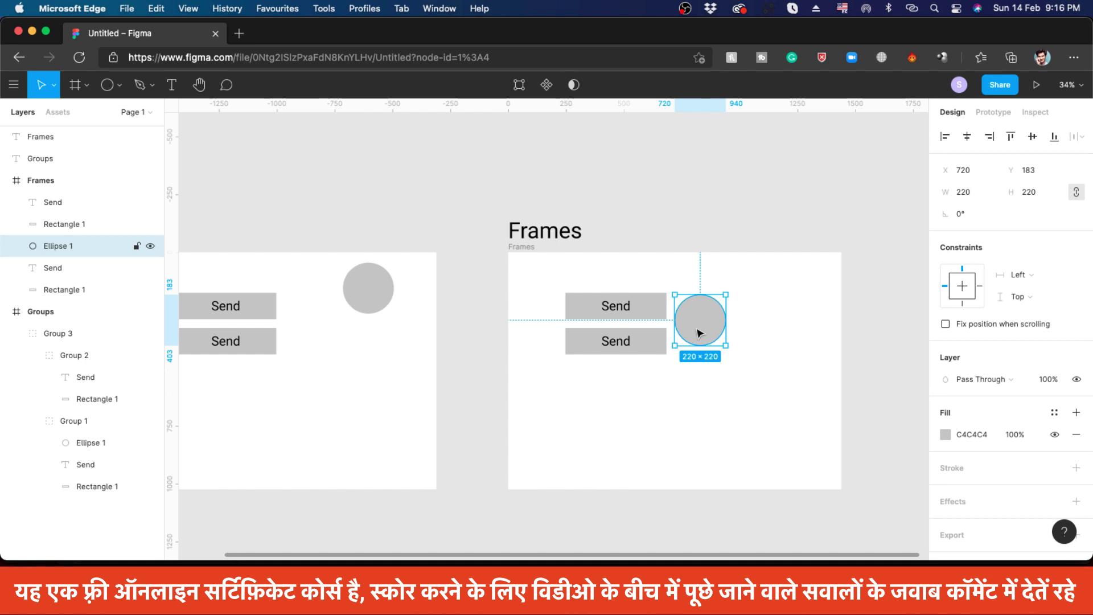
click(708, 410)
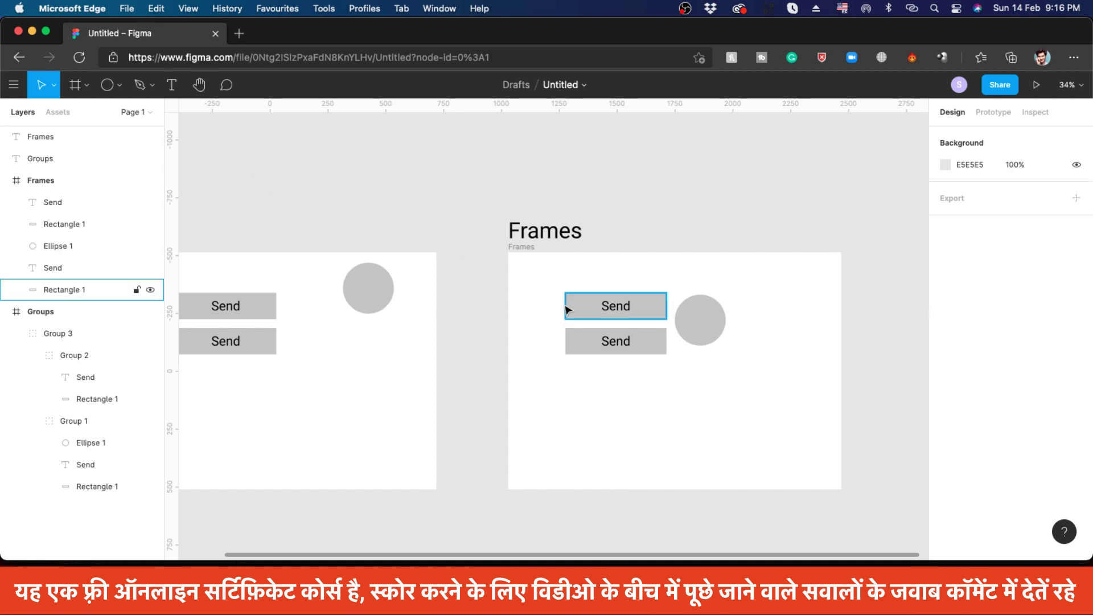
Draw a frame about 797 × 392 around both Send buttons and the circle, and move it to X 227, Y 120.
key(f)
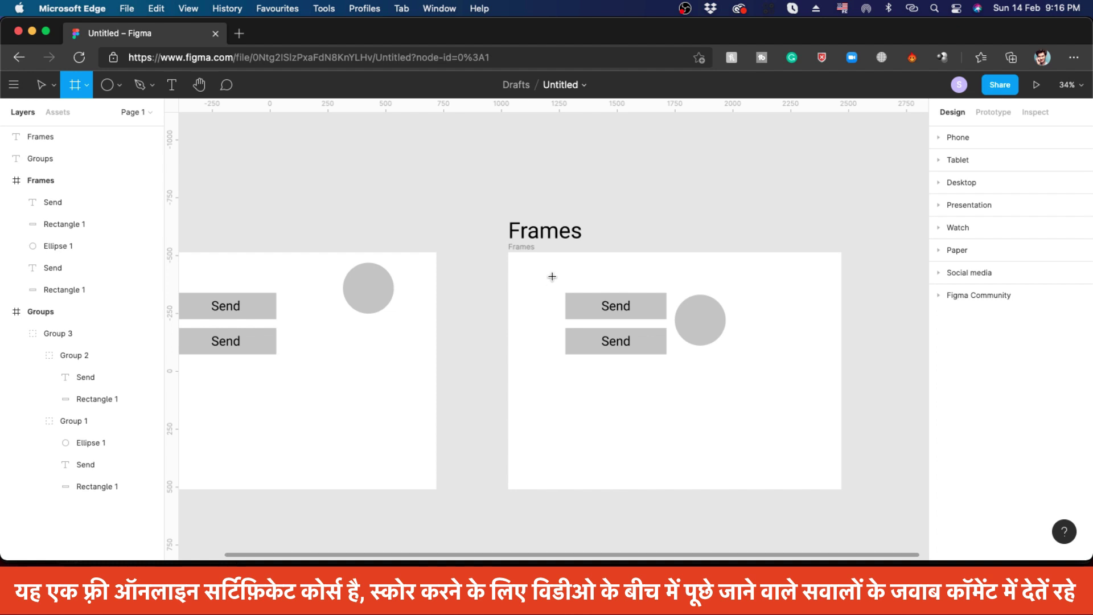
drag(552, 276, 736, 368)
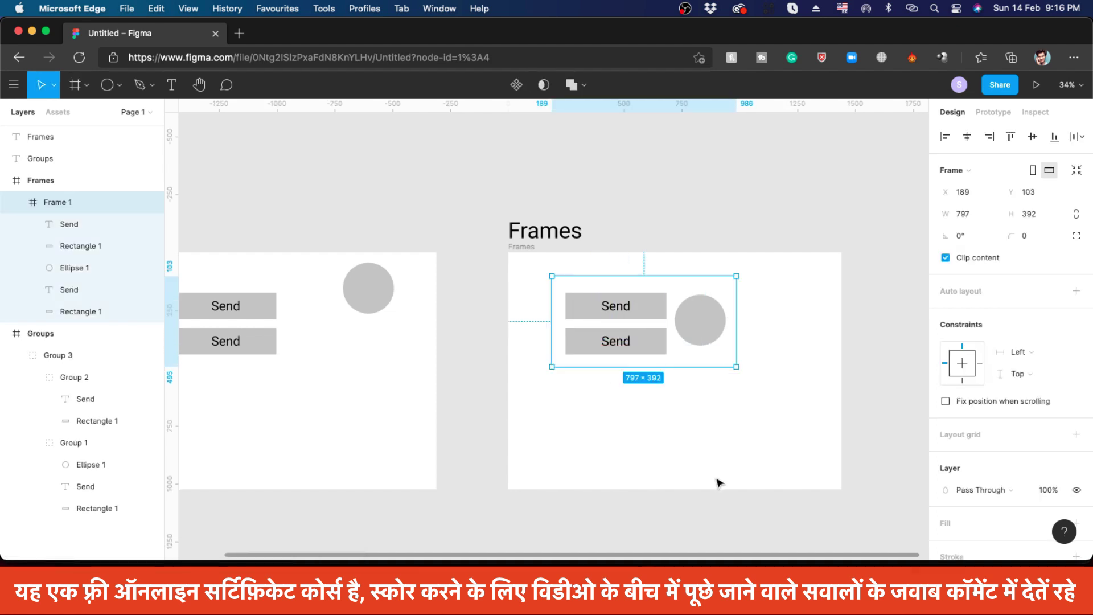
click(664, 391)
click(625, 371)
drag(625, 371, 629, 398)
drag(665, 361, 669, 339)
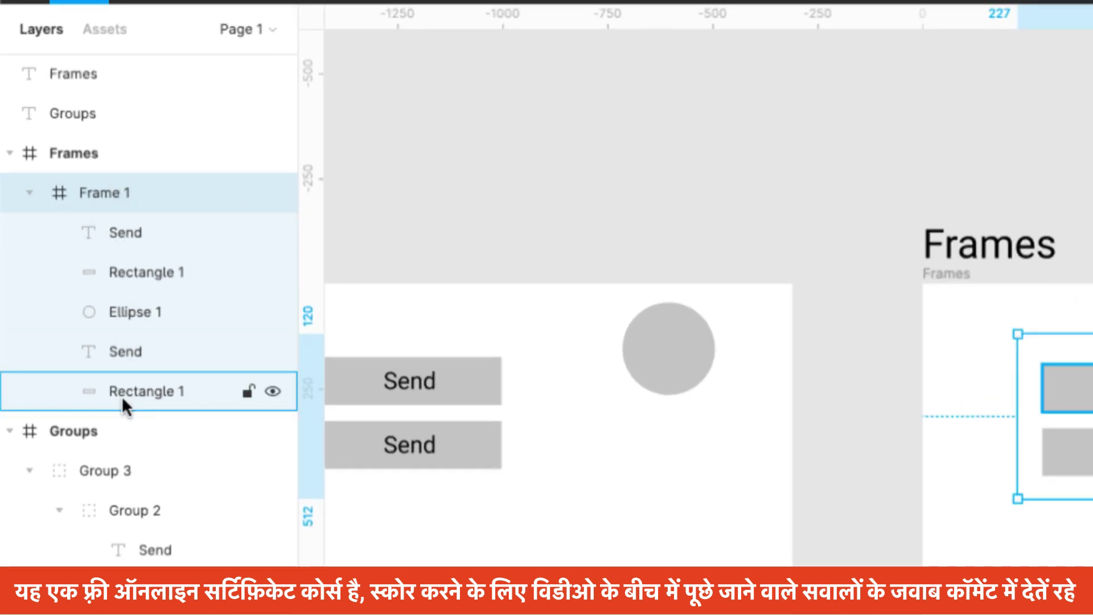
Compare the layer hierarchies of Group 3 and Frame 1 by collapsing and expanding them, then leave both collapsed.
click(30, 469)
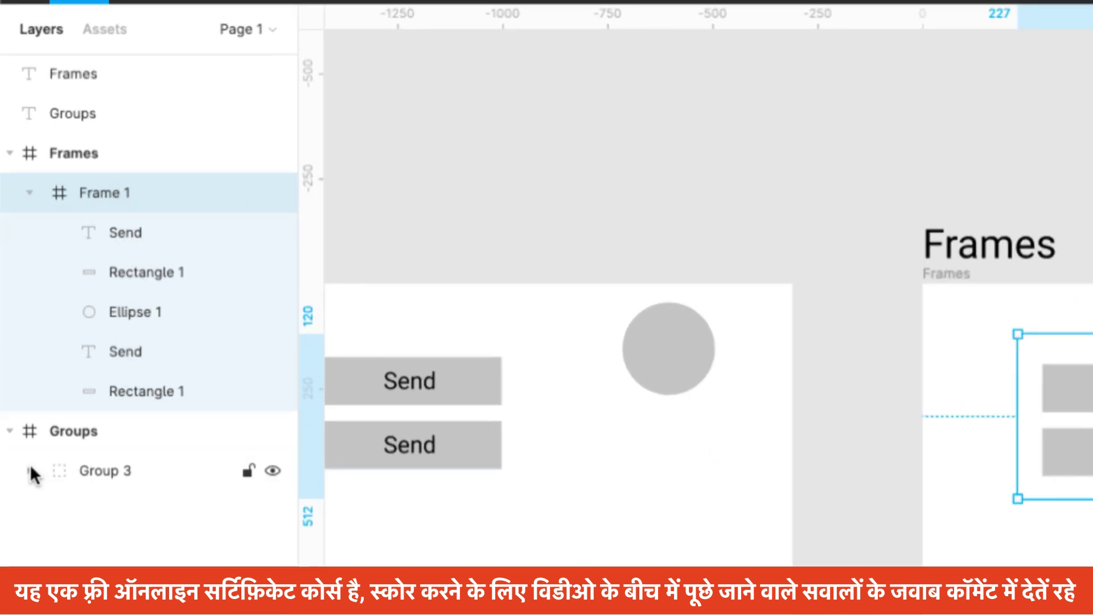
click(29, 470)
click(30, 469)
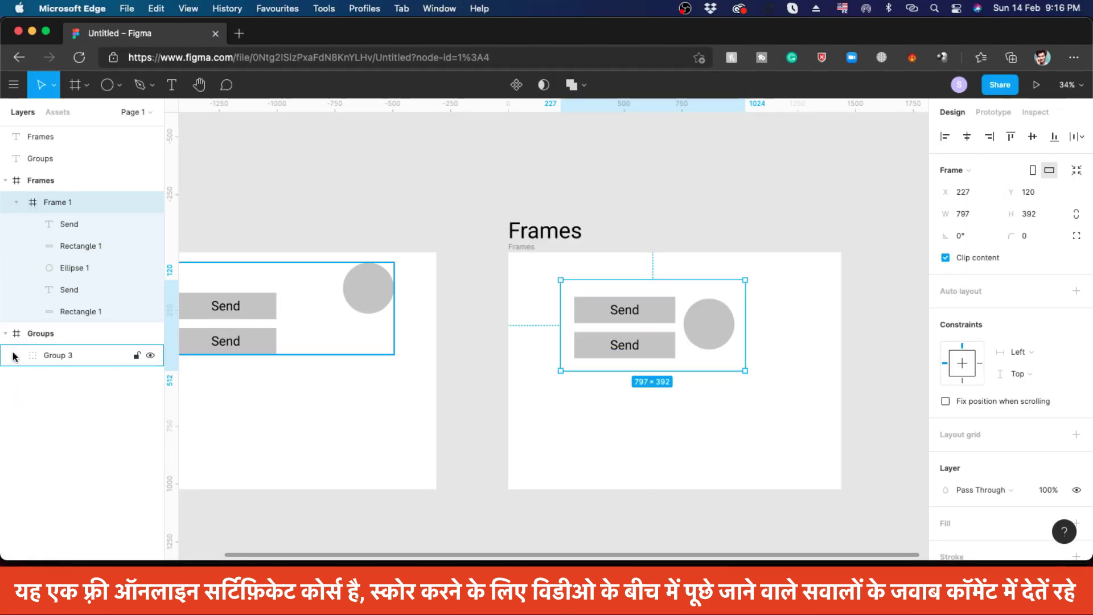
click(16, 355)
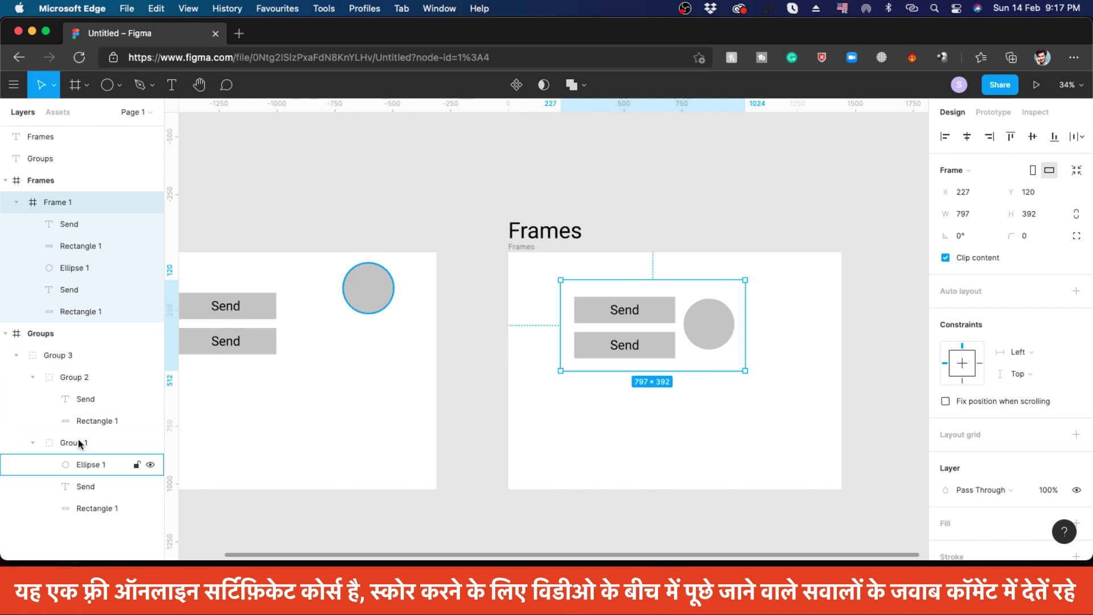
click(16, 202)
click(32, 268)
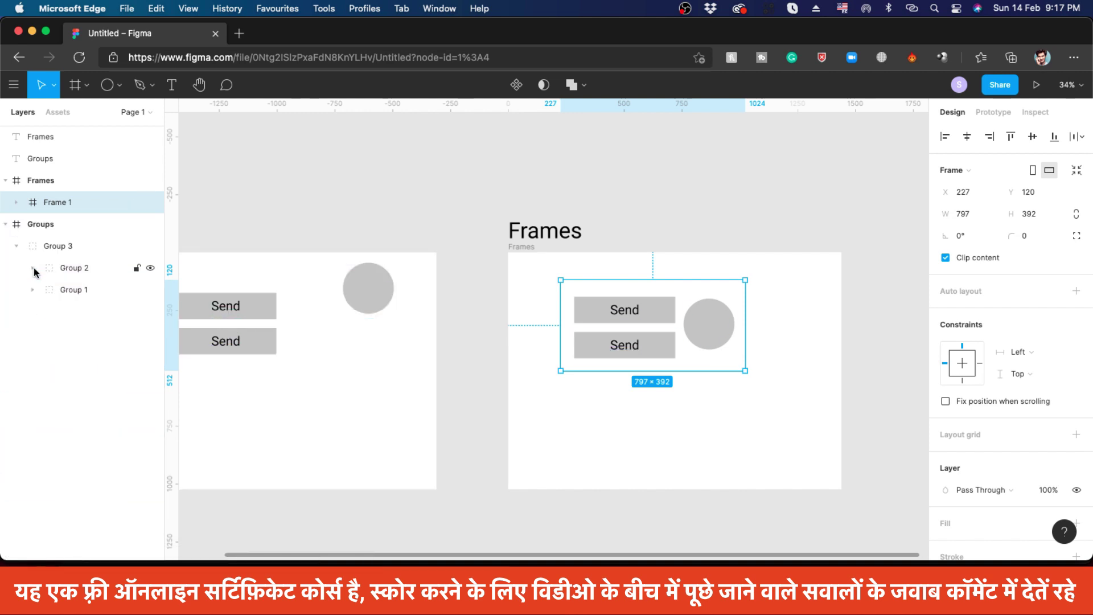
click(16, 246)
click(649, 477)
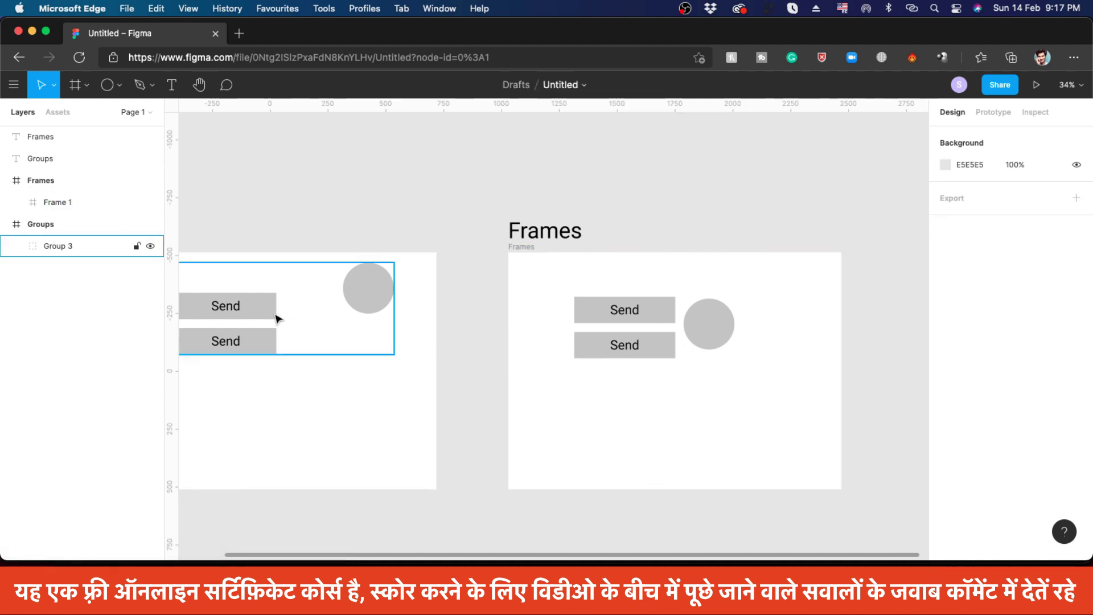
Try moving Group 3 in the Groups frame and Frame 1 in the Frames frame, and undo the moves.
click(249, 317)
mouse_move(249, 316)
mouse_down()
mouse_move(237, 332)
mouse_move(268, 320)
mouse_move(249, 316)
mouse_up()
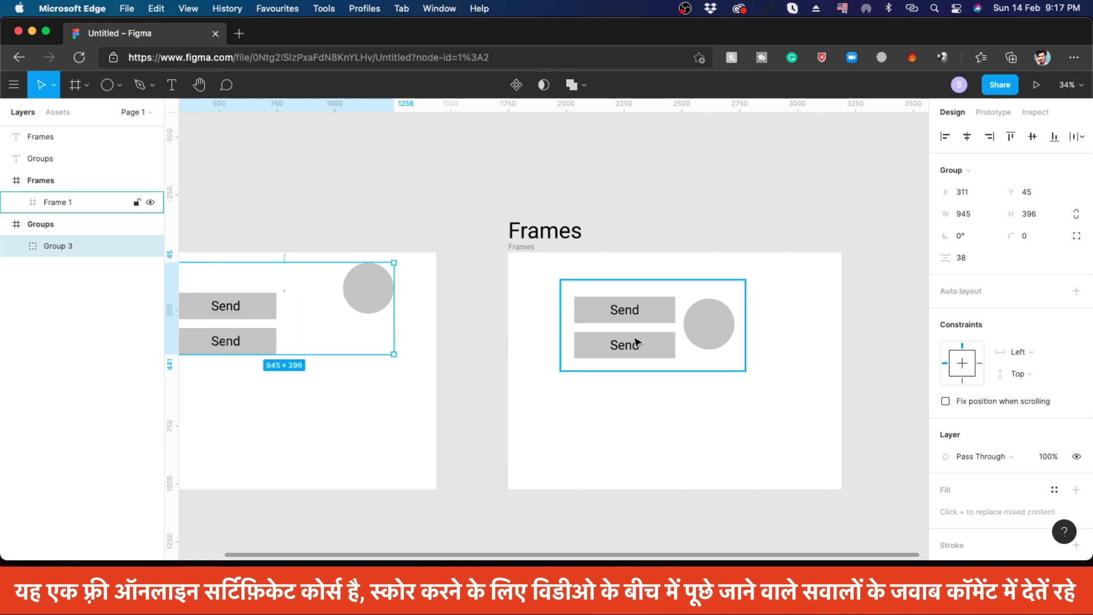
mouse_move(637, 306)
mouse_down()
mouse_move(647, 302)
mouse_move(620, 313)
mouse_up()
key(super+z)
key(super+z)
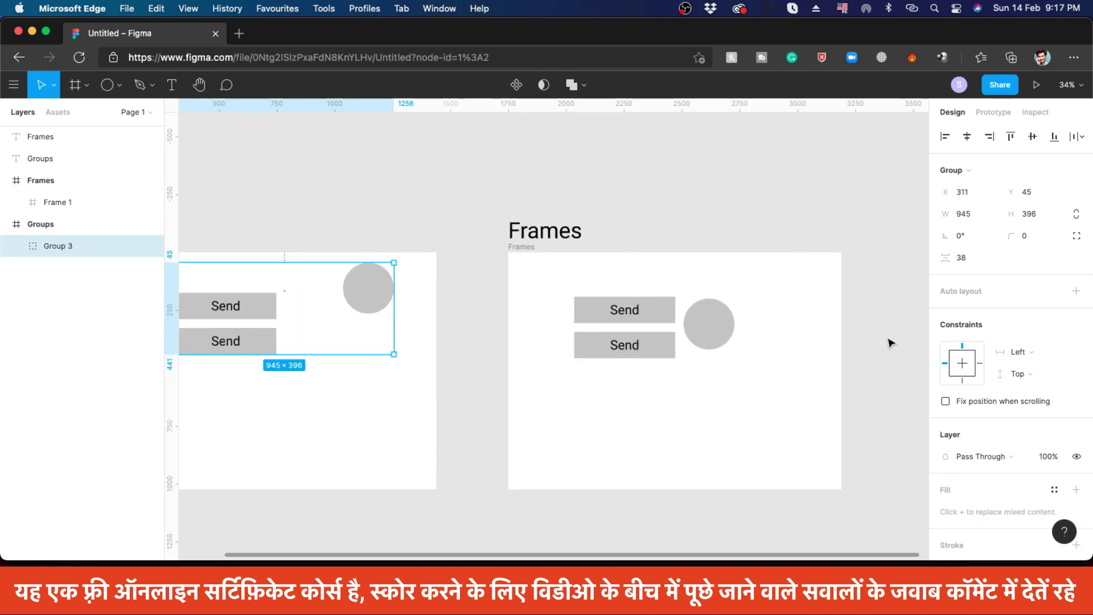
Ungroup Frame 1 so its buttons and circle sit directly in the Frames frame, and clear the selection.
scroll(780, 342, up, 2)
scroll(672, 302, up, 2)
click(691, 330)
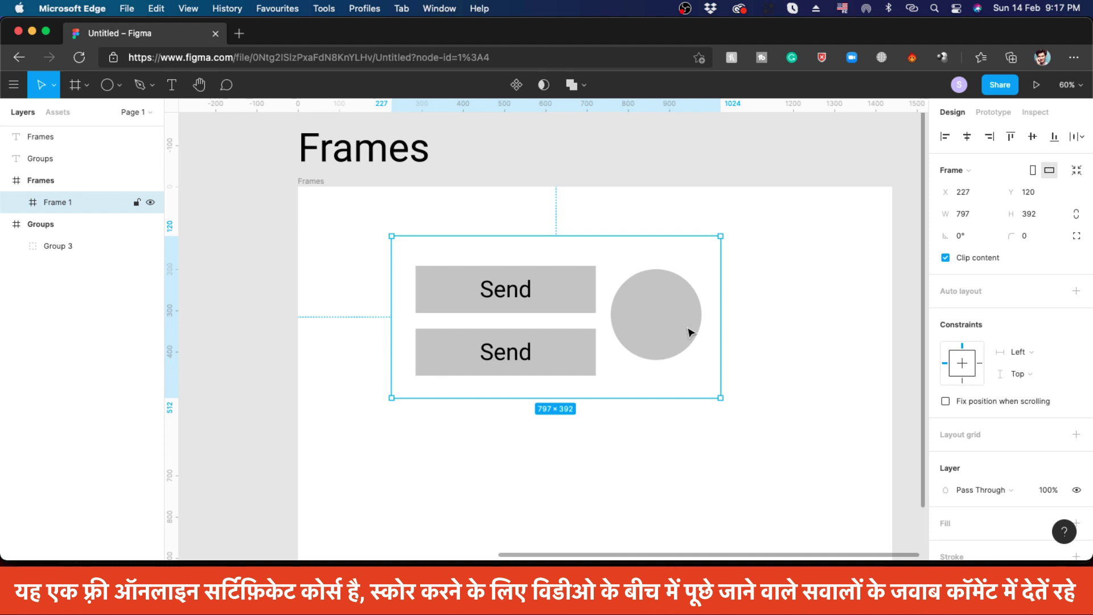
key(Return)
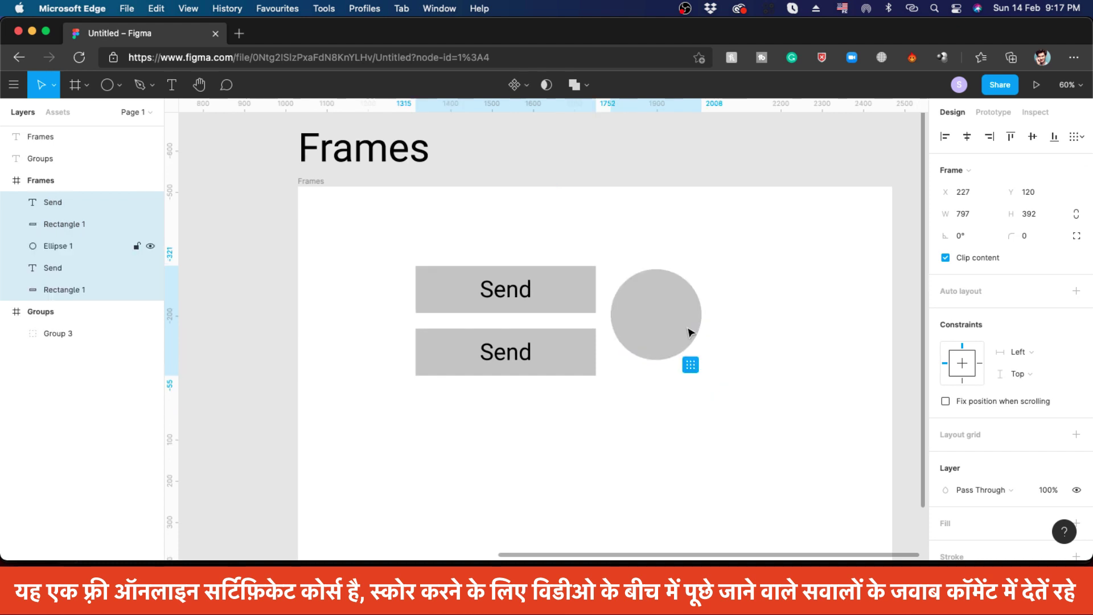
click(684, 442)
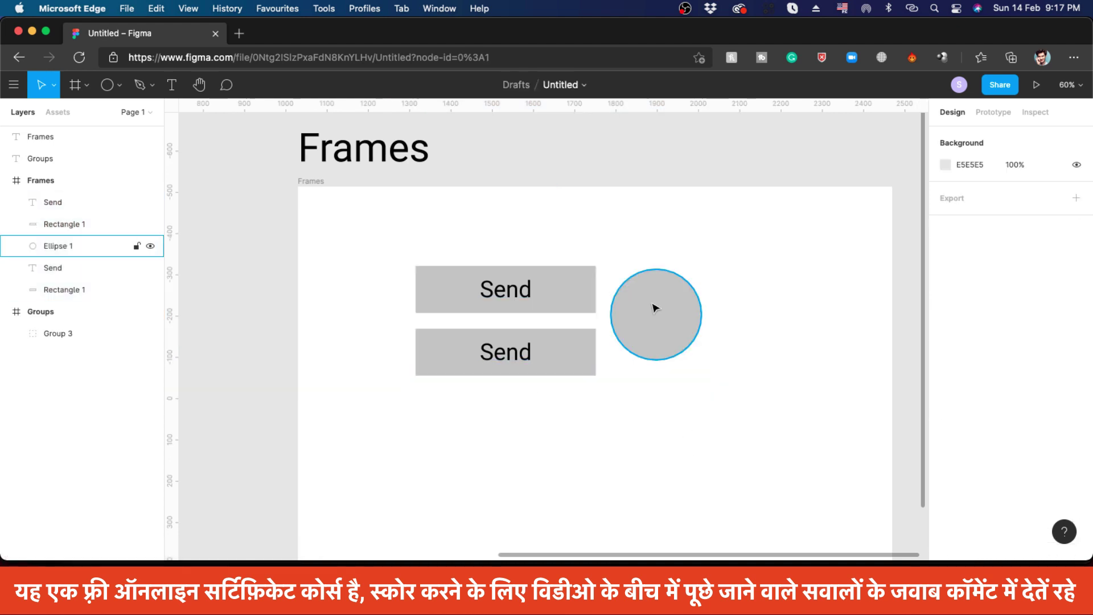
Try moving the loose circle on its own, undo it, and select both buttons and the circle together before clearing the selection.
drag(655, 312, 689, 317)
key(super+z)
click(556, 436)
drag(366, 225, 749, 427)
click(750, 427)
key(super+z)
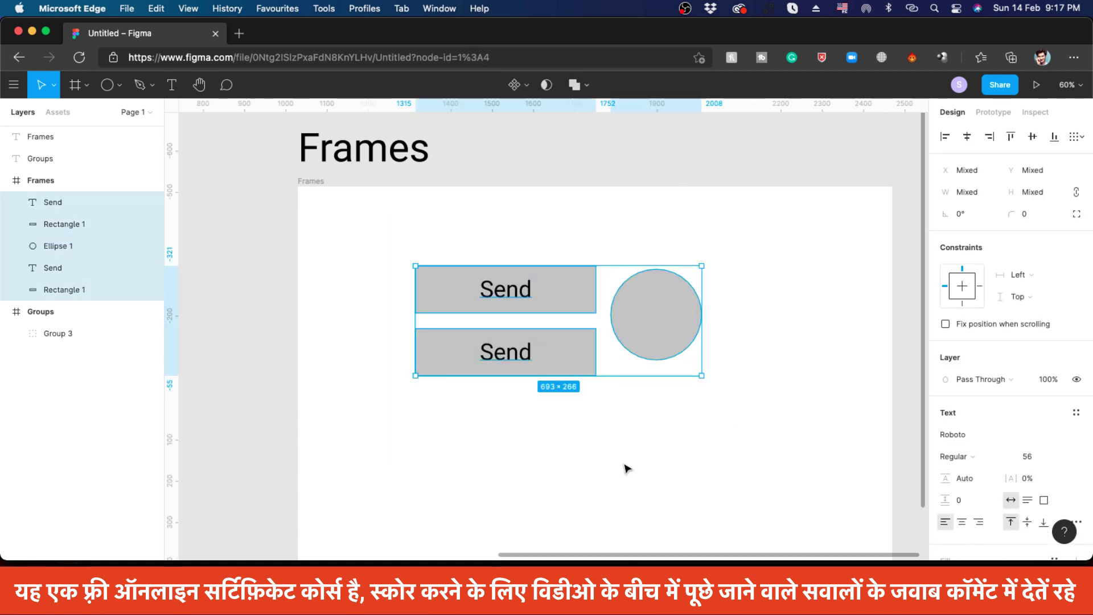
click(628, 466)
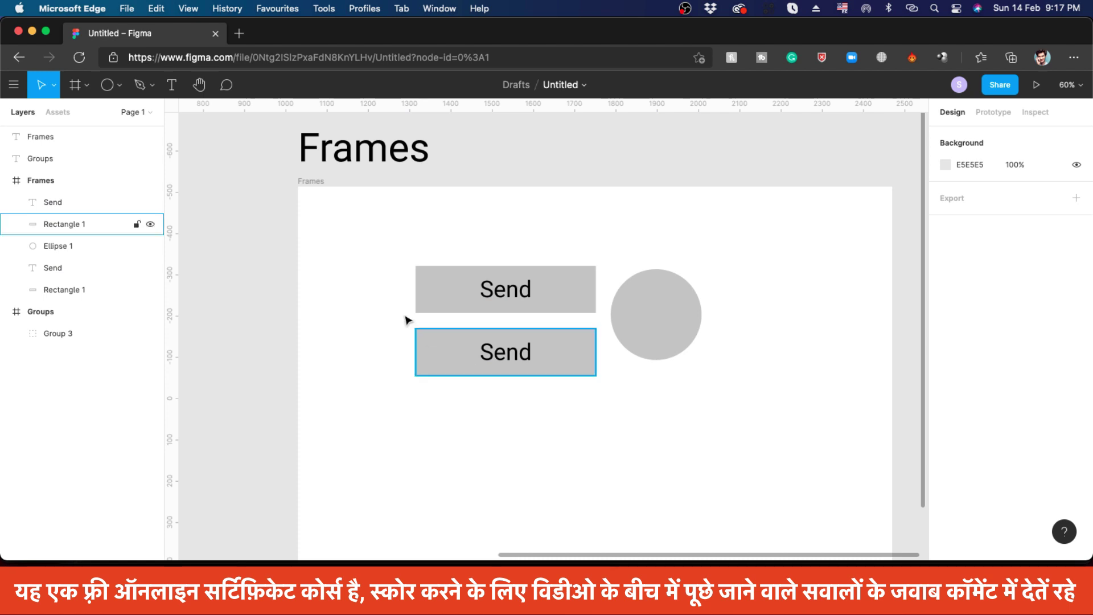
click(418, 268)
click(262, 152)
Draw a frame about 775 × 358 around both Send buttons and the circle, and move it to X 186, Y 112.
key(f)
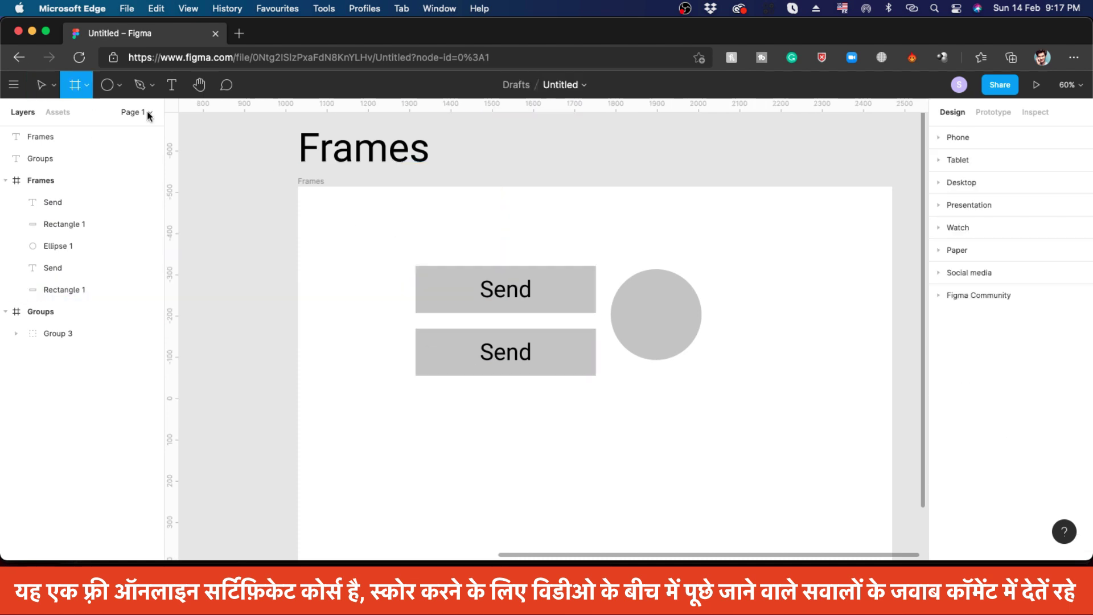
mouse_move(398, 250)
mouse_down()
mouse_move(654, 402)
mouse_move(718, 398)
mouse_up()
click(706, 438)
drag(657, 330, 624, 303)
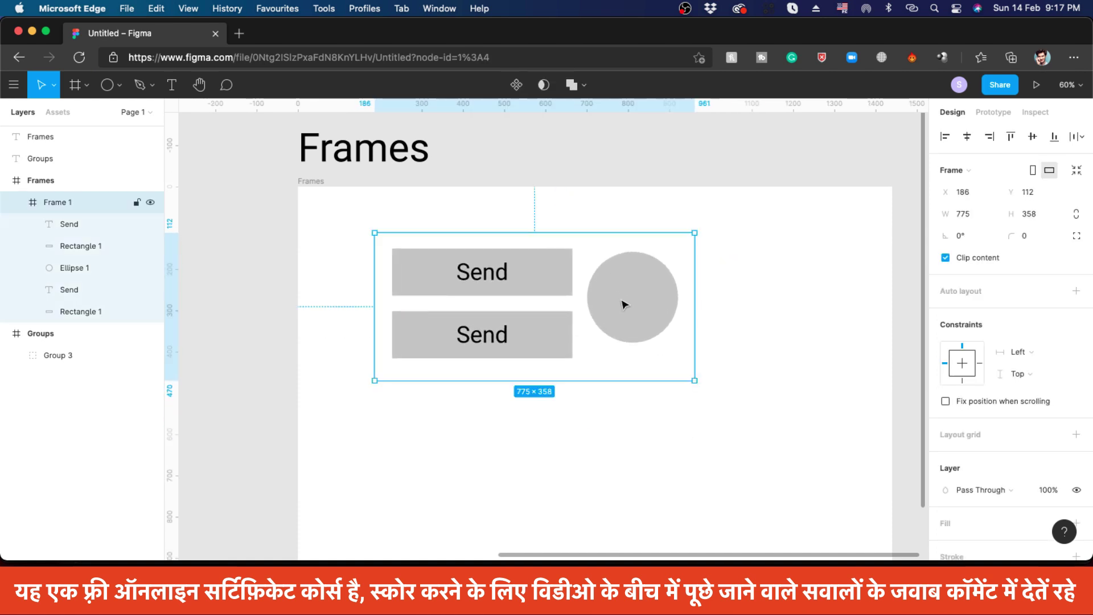
scroll(623, 303, down, 1)
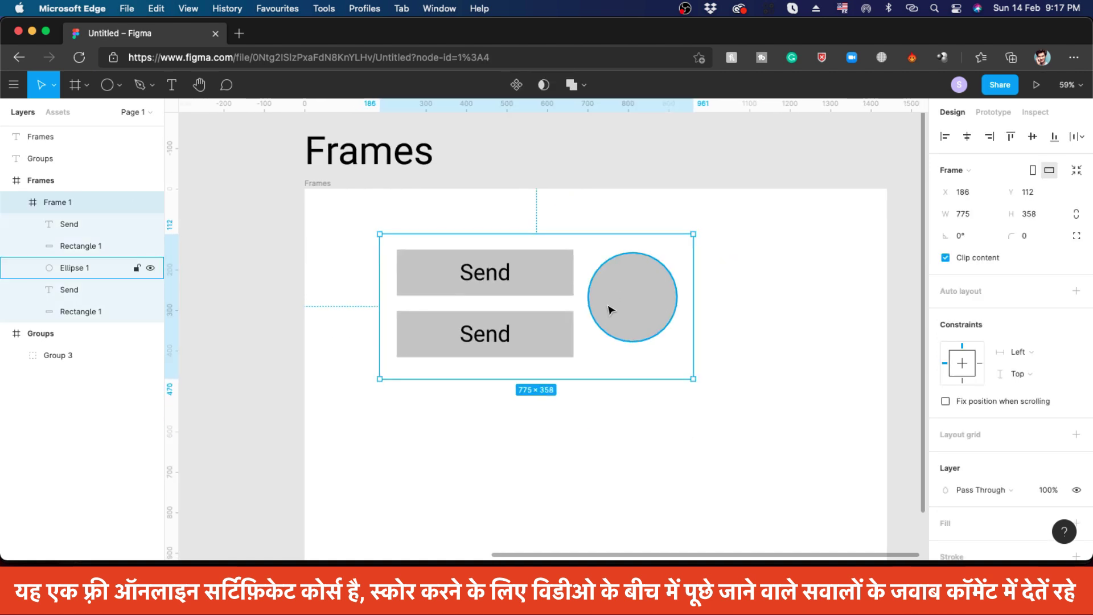
click(848, 340)
Draw a star about 151 × 151 in the Frames frame, outside the inner frame, at about X 1034, Y 416.
click(106, 84)
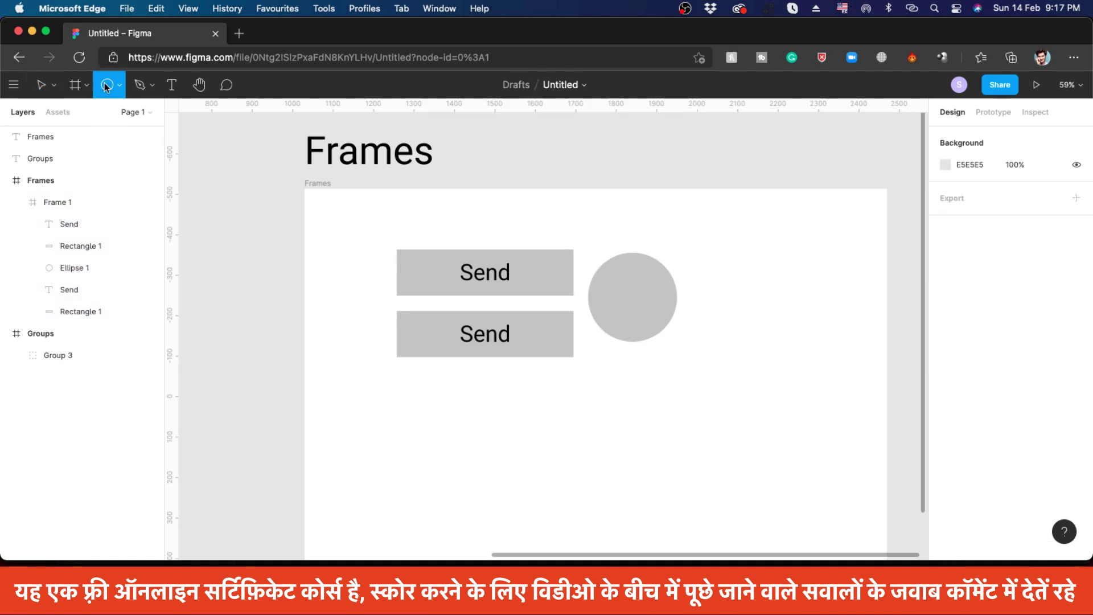
click(119, 85)
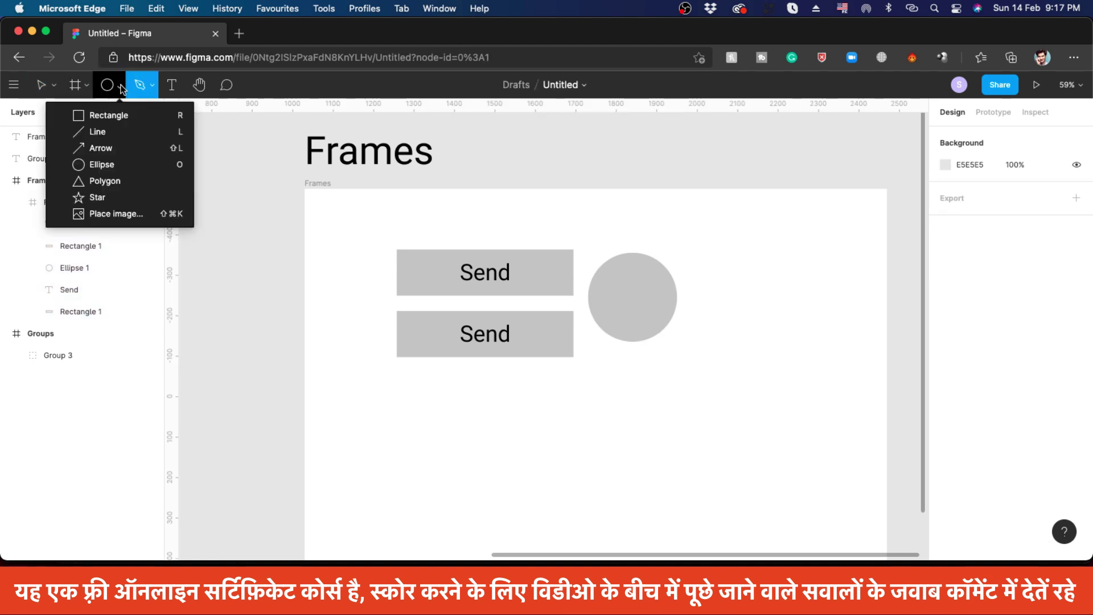
click(85, 199)
mouse_move(728, 343)
mouse_down()
mouse_move(781, 404)
mouse_move(744, 370)
mouse_move(771, 401)
mouse_move(751, 392)
mouse_move(761, 395)
mouse_up()
click(759, 419)
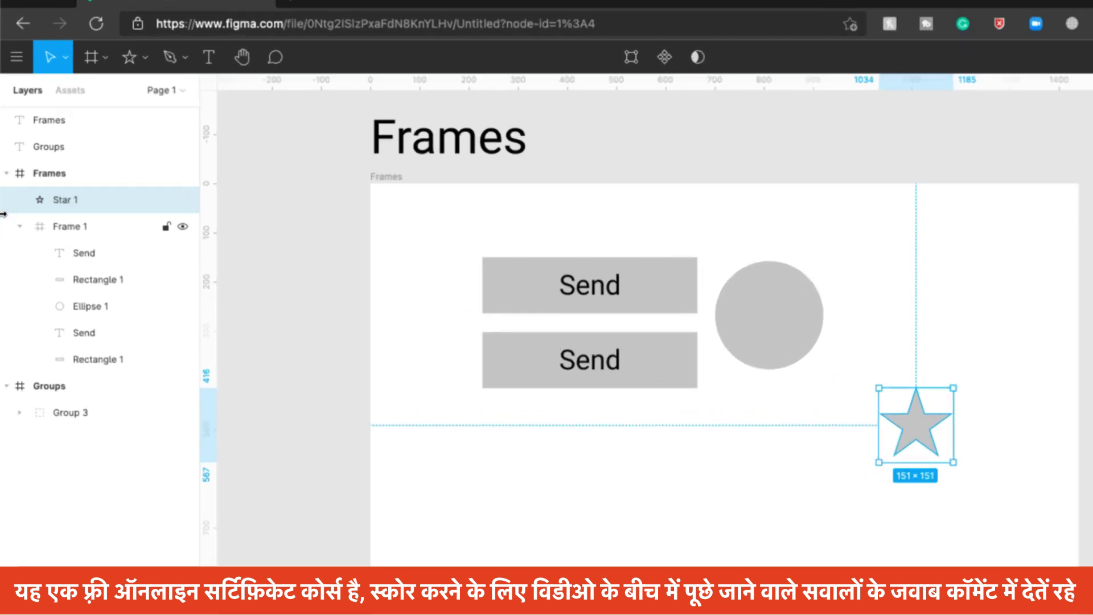
Move the star into the inner frame so it overlaps the circle's lower edge, at X 604, Y 172.
drag(60, 203, 89, 210)
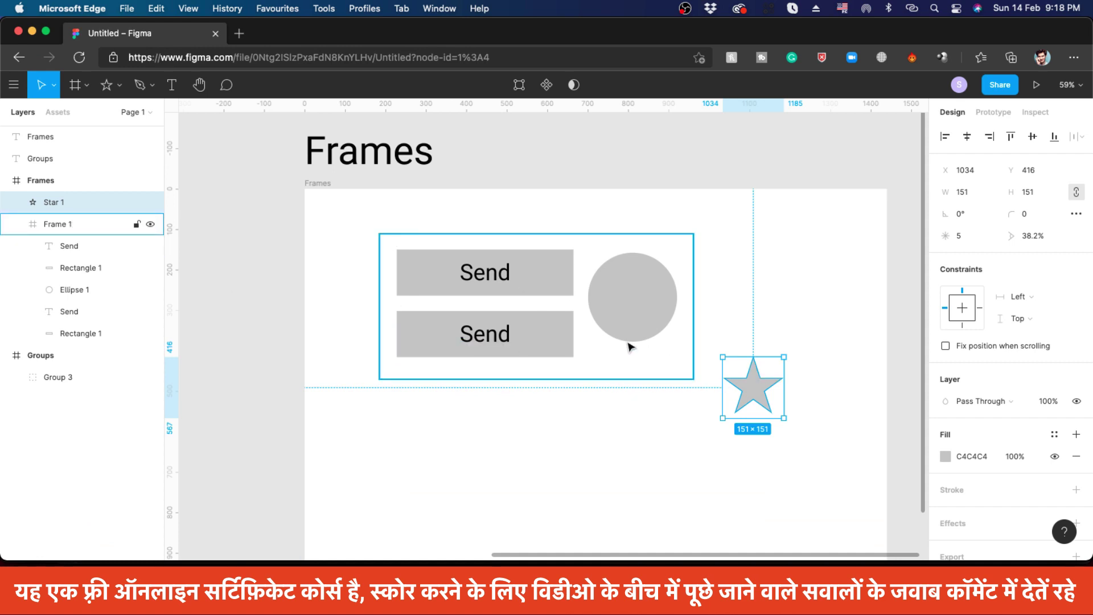
drag(755, 398, 653, 336)
click(917, 473)
click(663, 353)
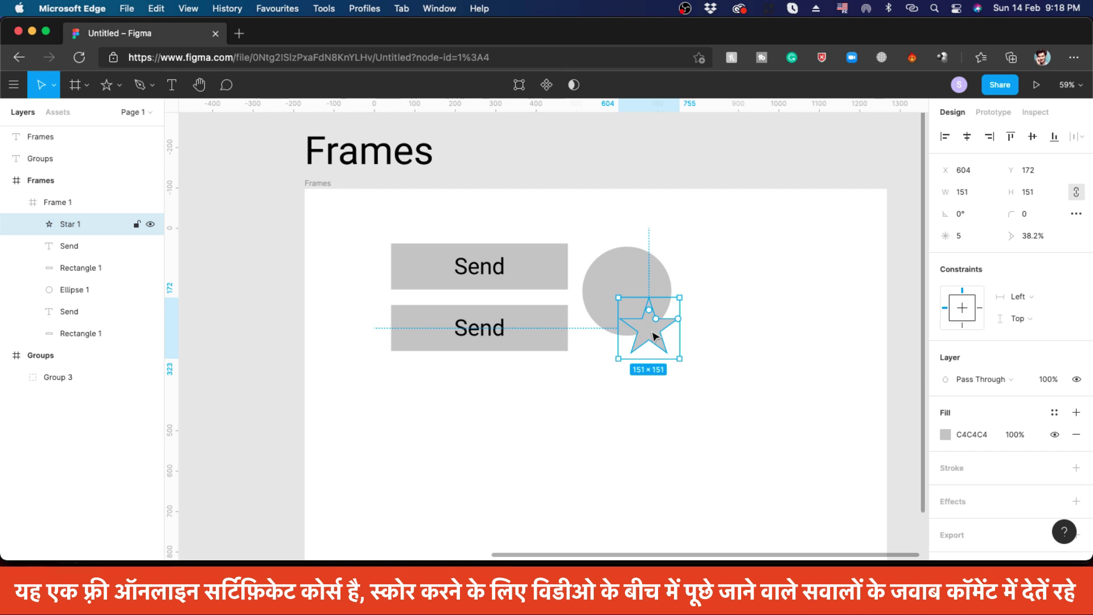
Shrink the inner frame to 568 × 214 so it clips its contents, and move it to X 94, Y 92.
click(621, 228)
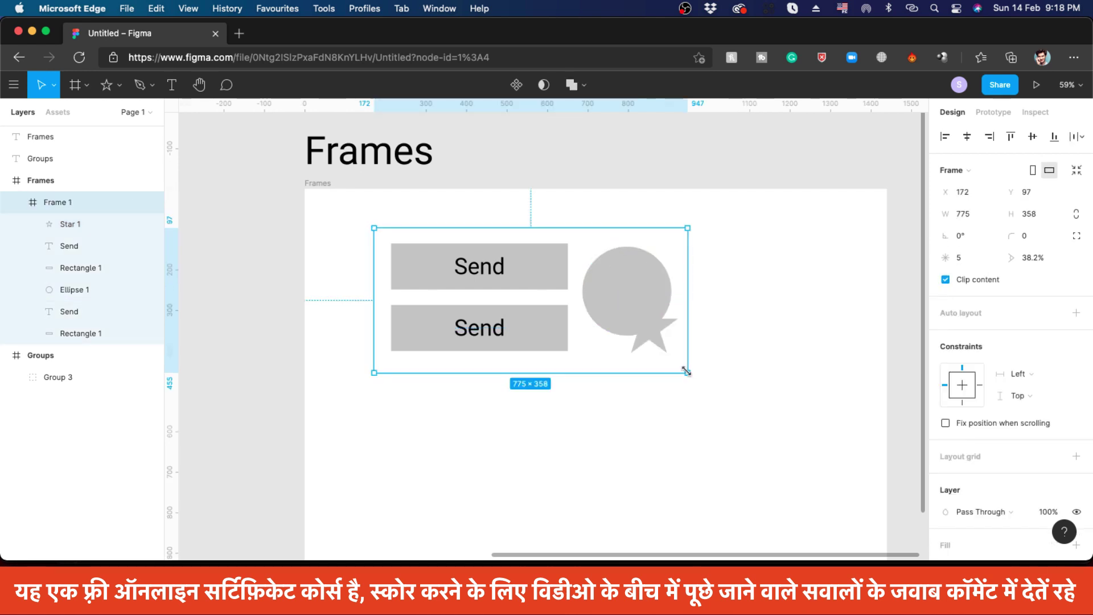
drag(686, 372, 603, 316)
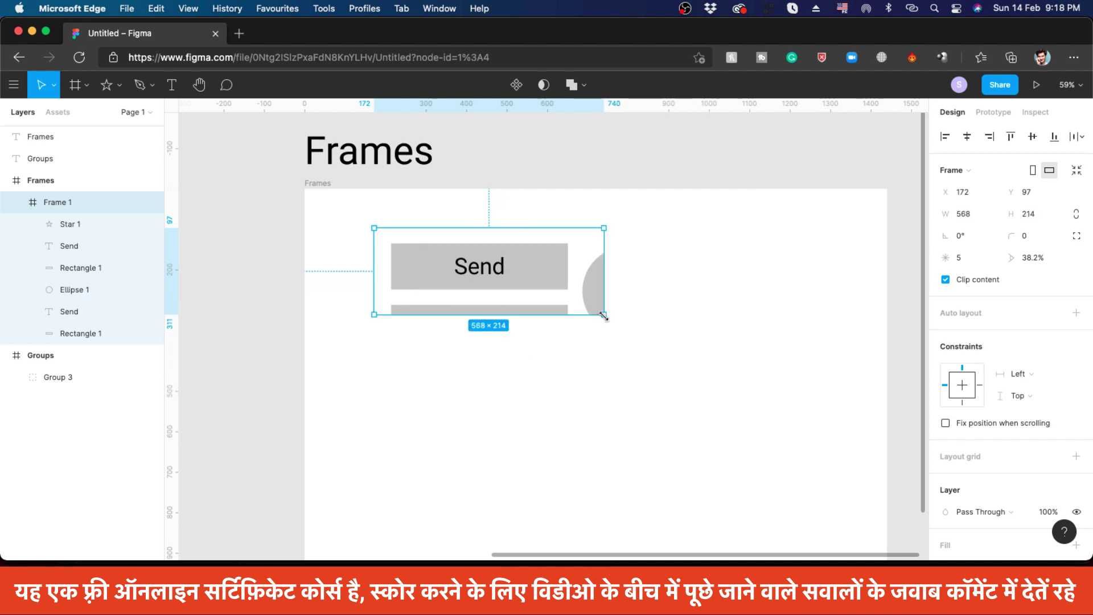
click(719, 387)
drag(532, 273, 501, 271)
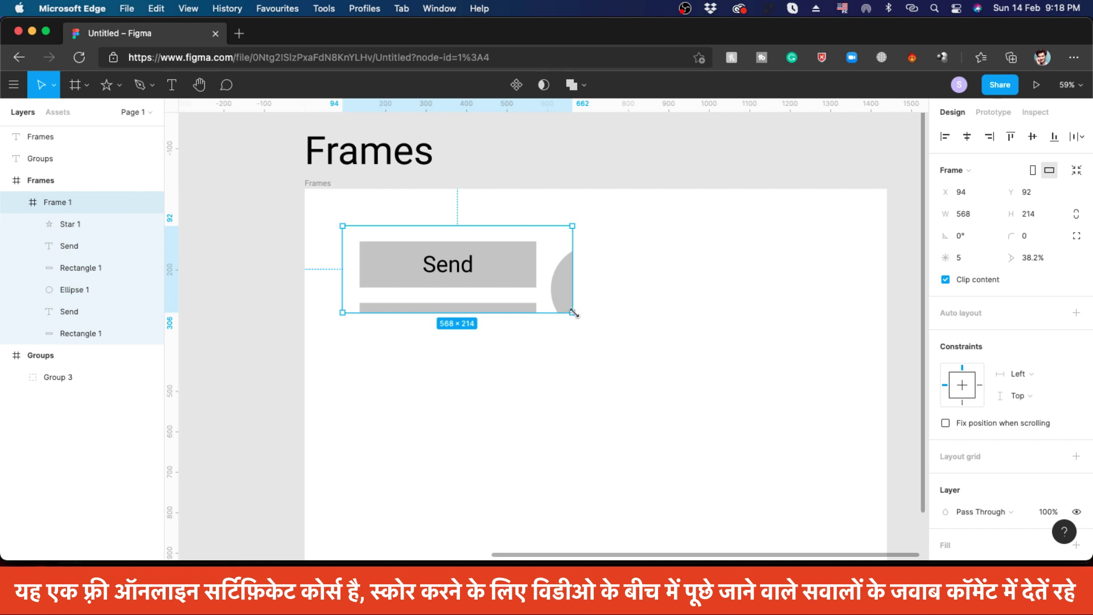
Crop the inner frame to 494 × 172 around the upper Send button, and move it to X 196, Y 168.
drag(574, 313, 550, 288)
click(660, 235)
click(518, 285)
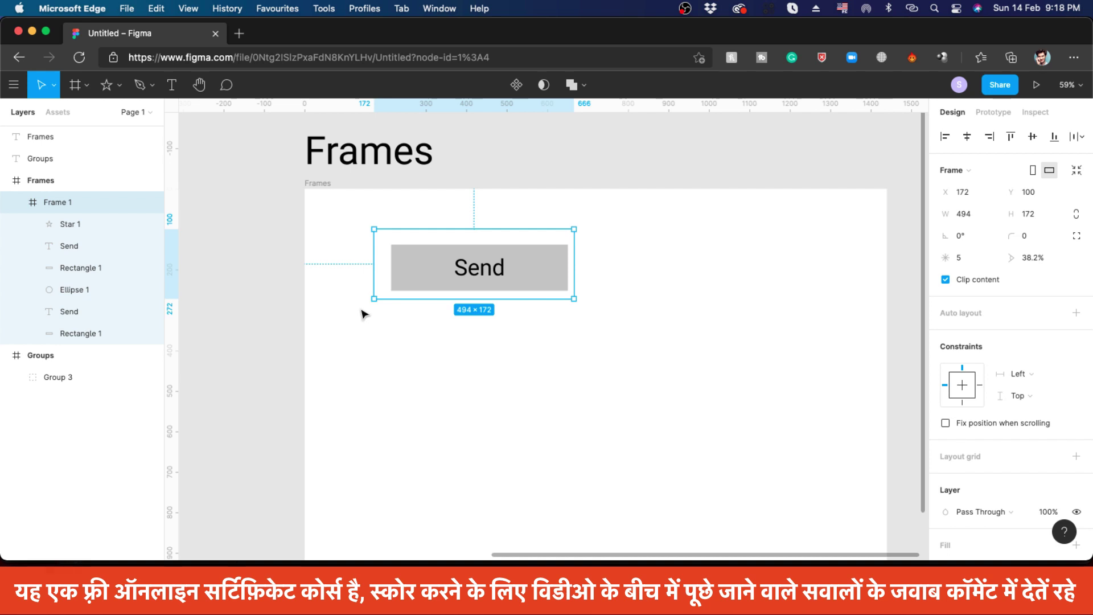
drag(486, 253, 495, 281)
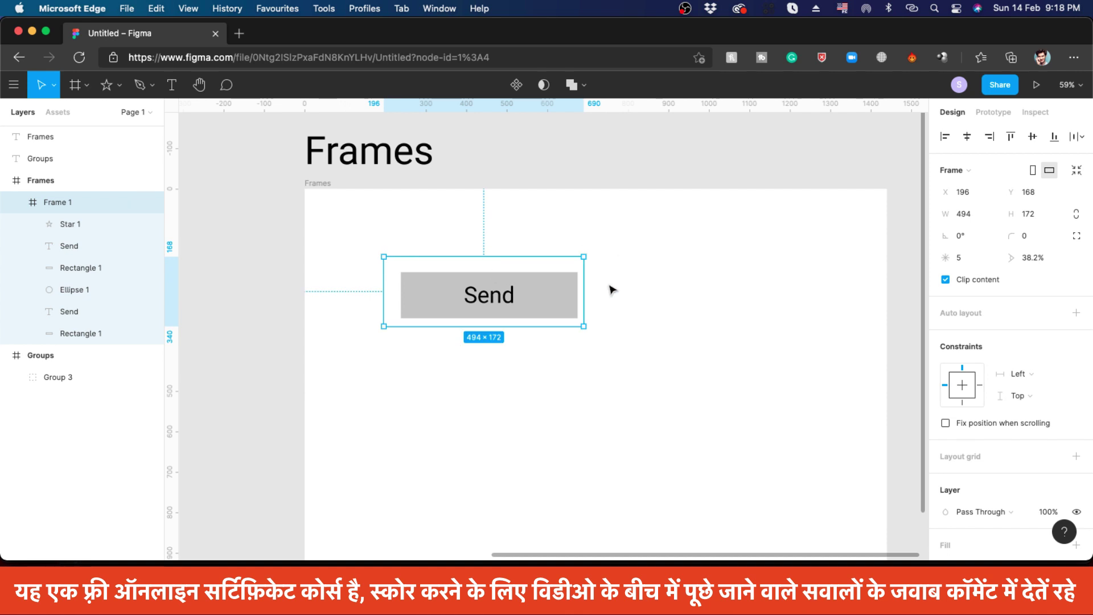
Enlarge the inner frame until it reveals both buttons, the circle and the star, and clear the selection.
drag(584, 326, 696, 395)
click(695, 422)
scroll(670, 292, down, 5)
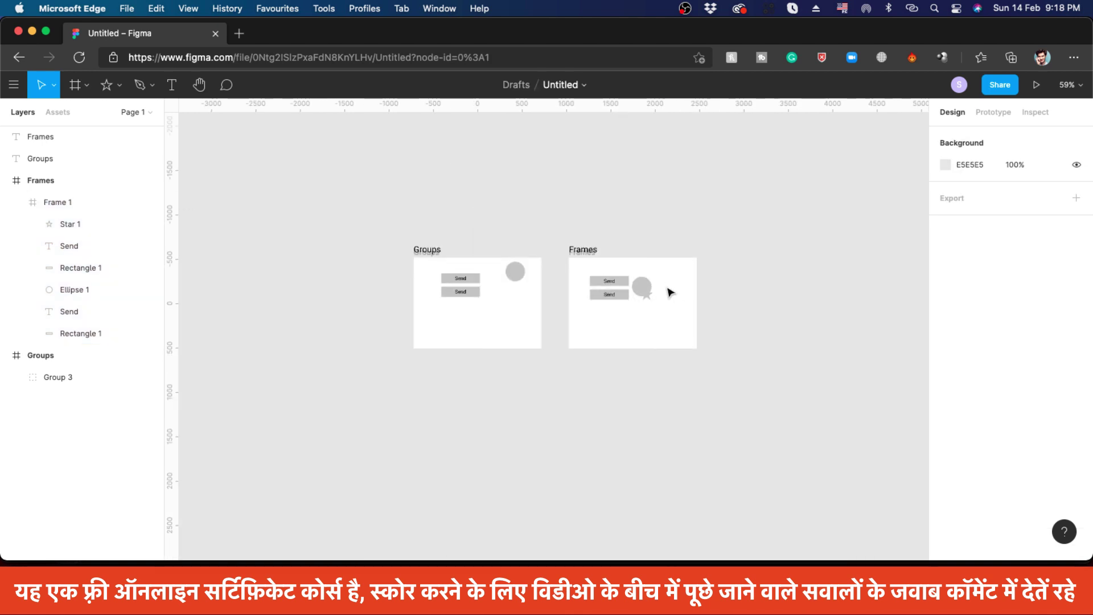
Break apart the nested groups in the Groups frame until the circle and the upper Send button's label and rectangle are separate layers.
scroll(551, 252, up, 5)
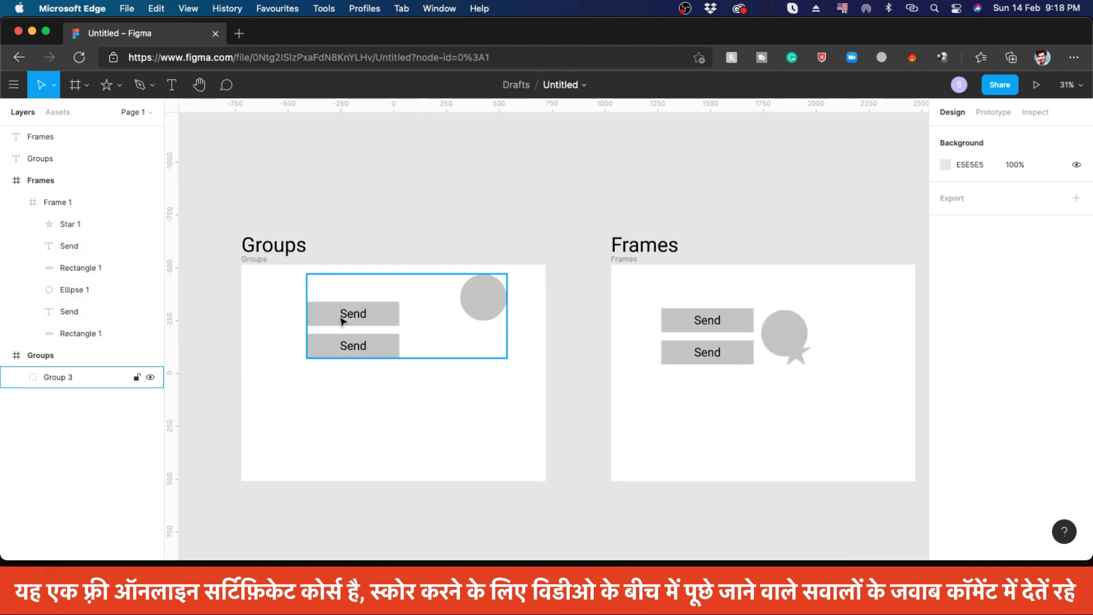
scroll(345, 316, up, 5)
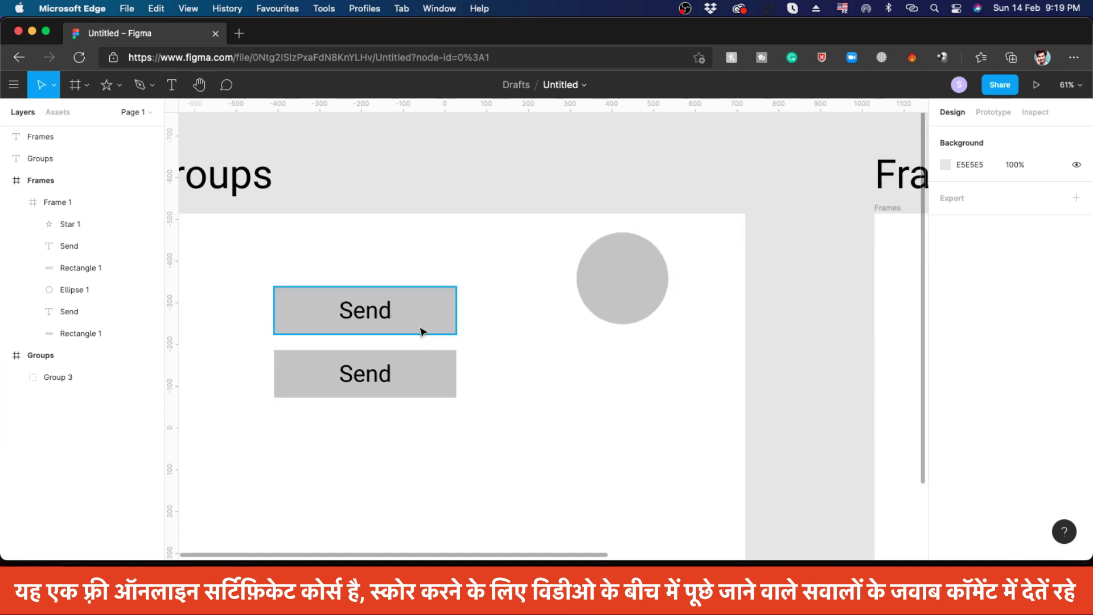
click(414, 303)
key(super+z)
key(super+z)
key(super+z)
key(super+z)
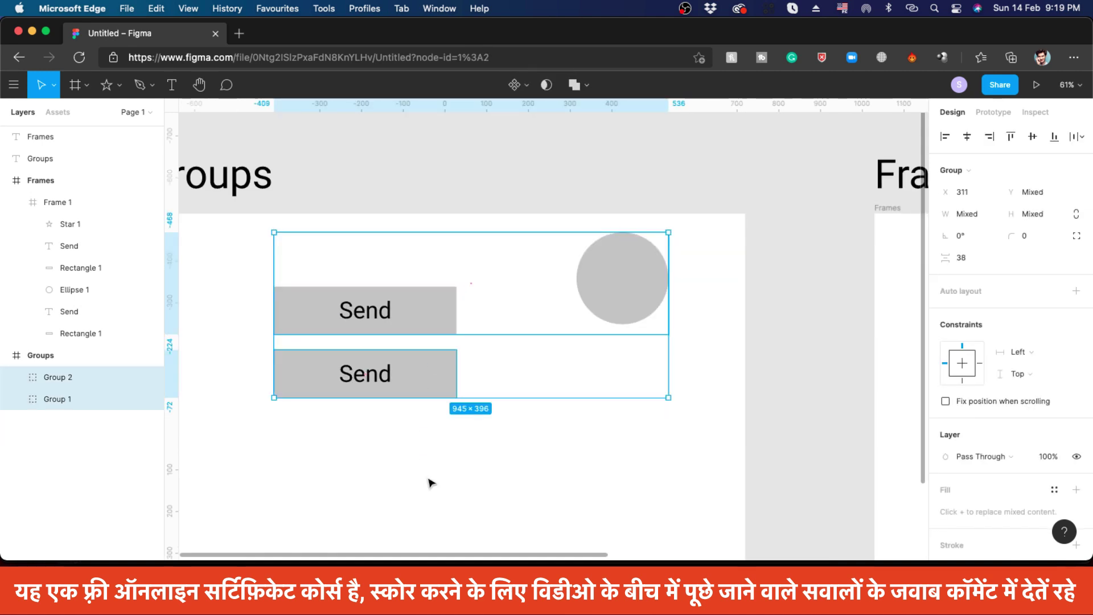
click(425, 337)
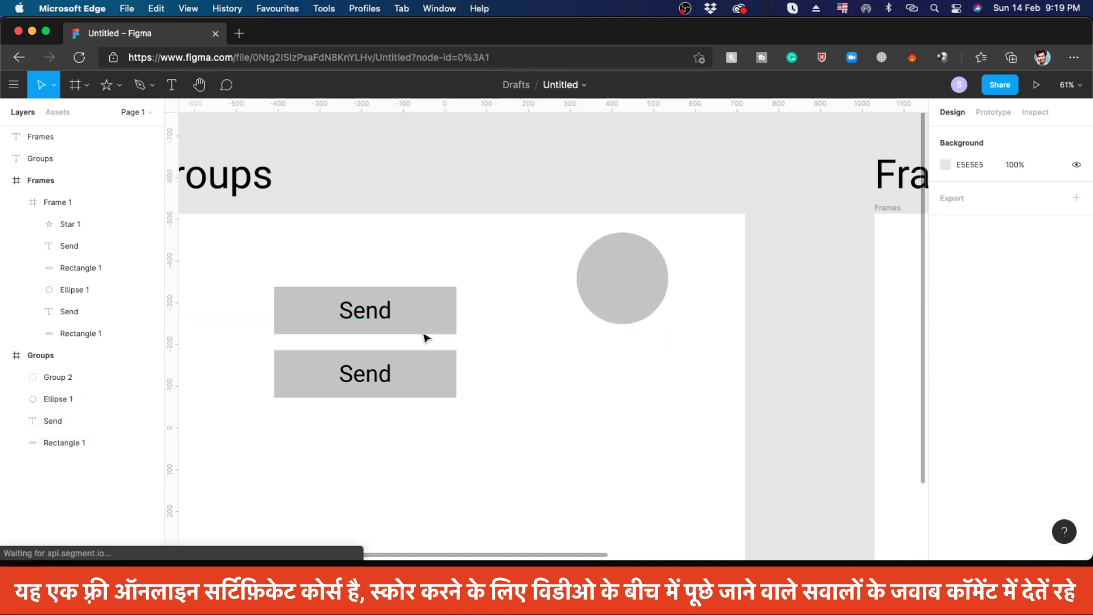
Try moving the upper Send button's rectangle away from its label in the Groups frame, and undo the move.
click(415, 315)
drag(419, 299, 464, 280)
key(super+z)
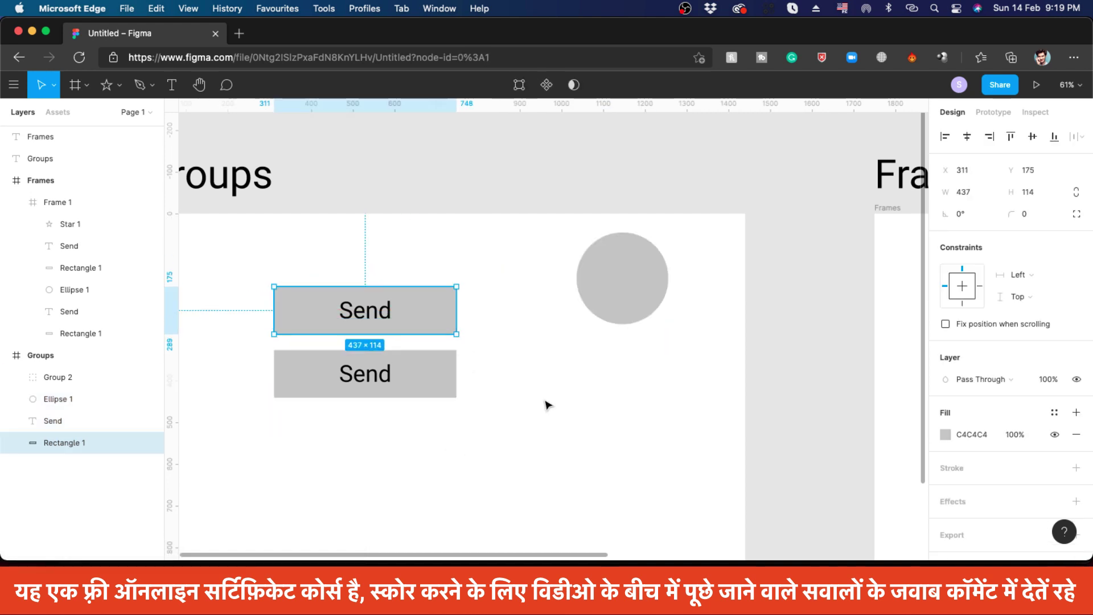
Group the upper Send button's rectangle and label in the Groups frame, and clear the selection.
drag(348, 248, 389, 333)
key(super+g)
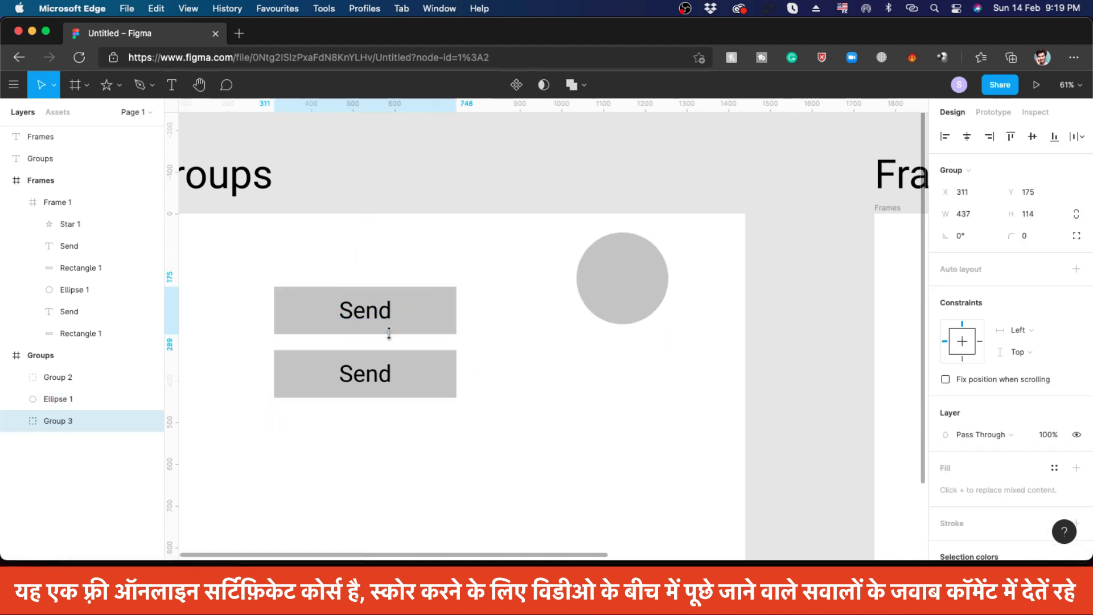
click(528, 354)
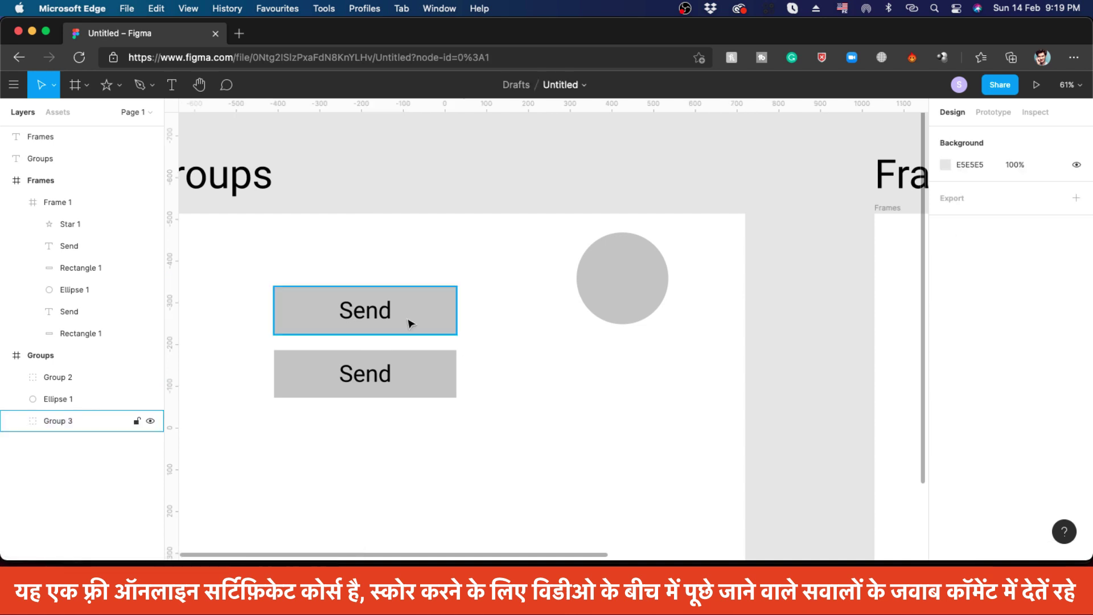
Try moving the grouped upper Send button higher in the Groups frame, and undo the move.
drag(410, 320, 418, 254)
key(super+z)
key(super+z)
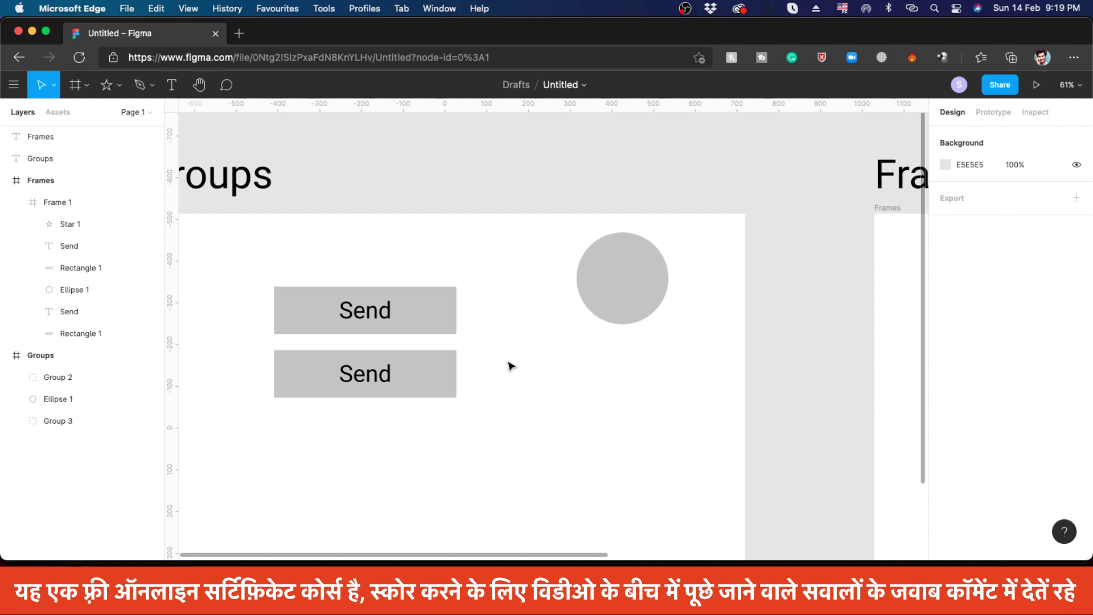
Examine the inner frame's contents by selecting the star alone and the whole inner frame.
scroll(393, 341, down, 5)
scroll(569, 342, up, 5)
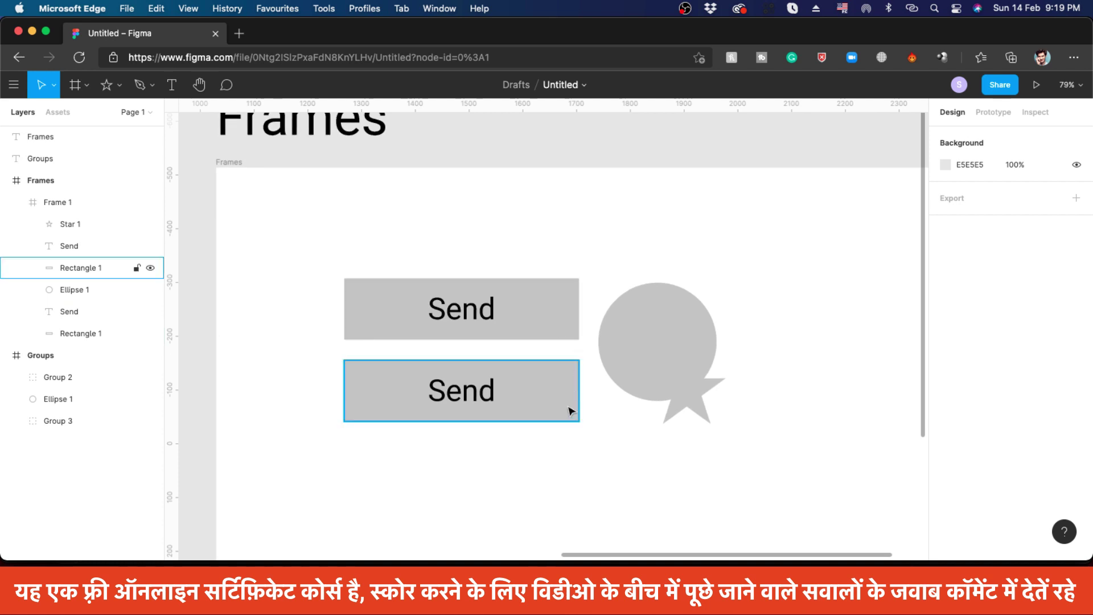
scroll(564, 393, down, 5)
scroll(556, 369, up, 4)
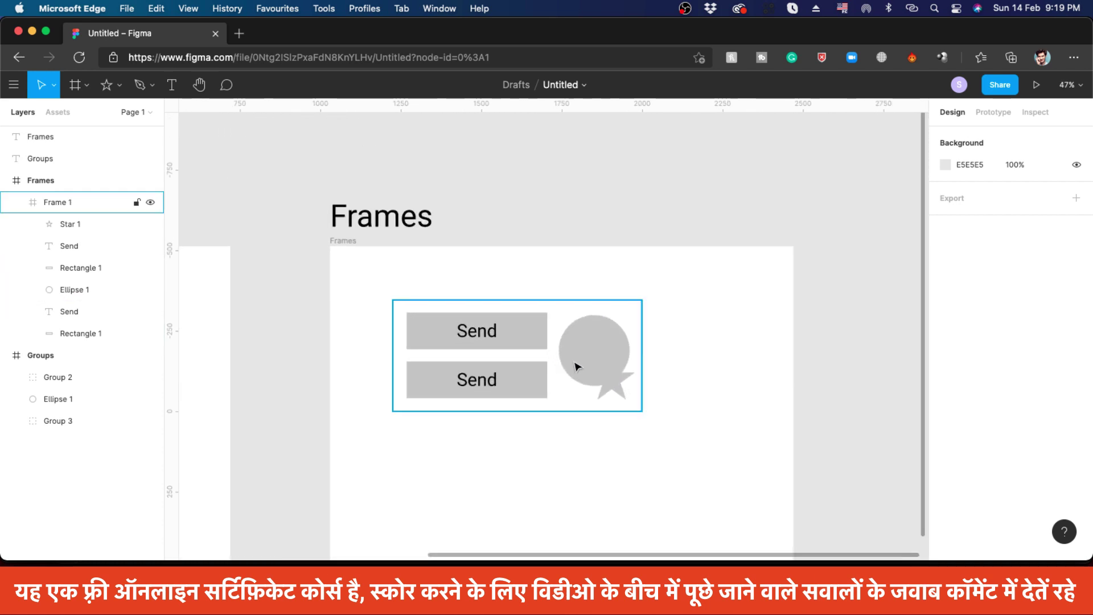
click(622, 395)
click(620, 393)
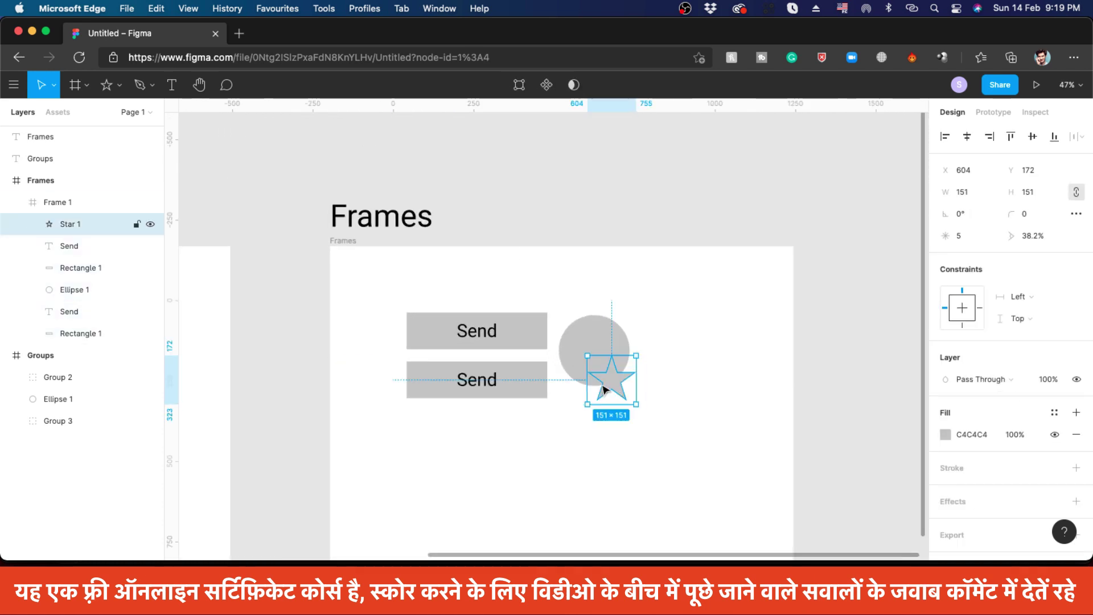
click(618, 498)
click(596, 371)
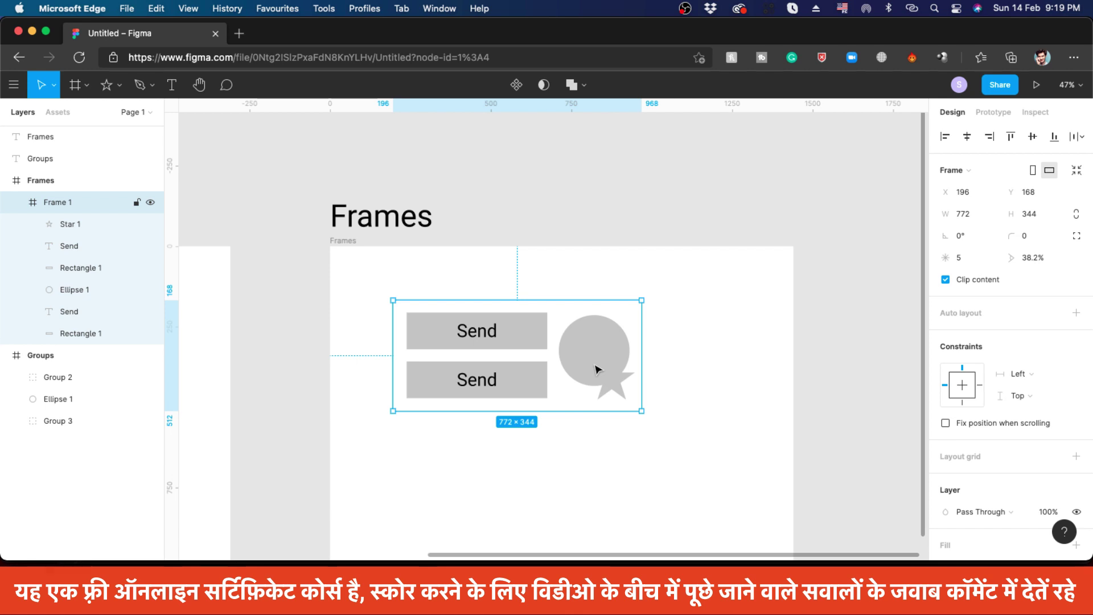
click(598, 467)
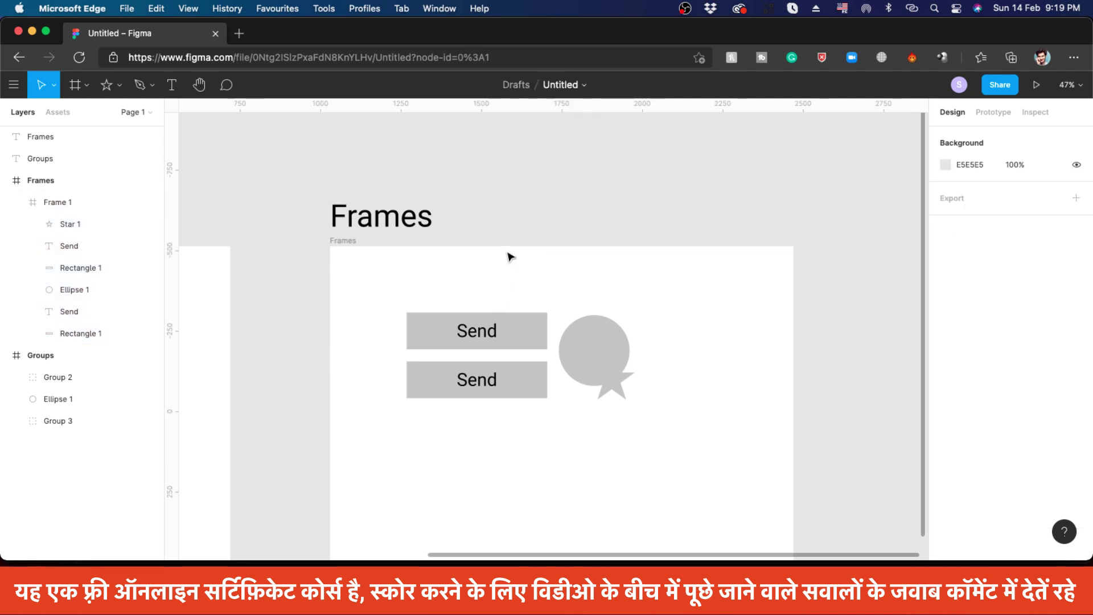
Move the star out of the inner frame to X 1161, Y 340 in the Frames frame.
scroll(513, 262, down, 5)
scroll(522, 277, up, 3)
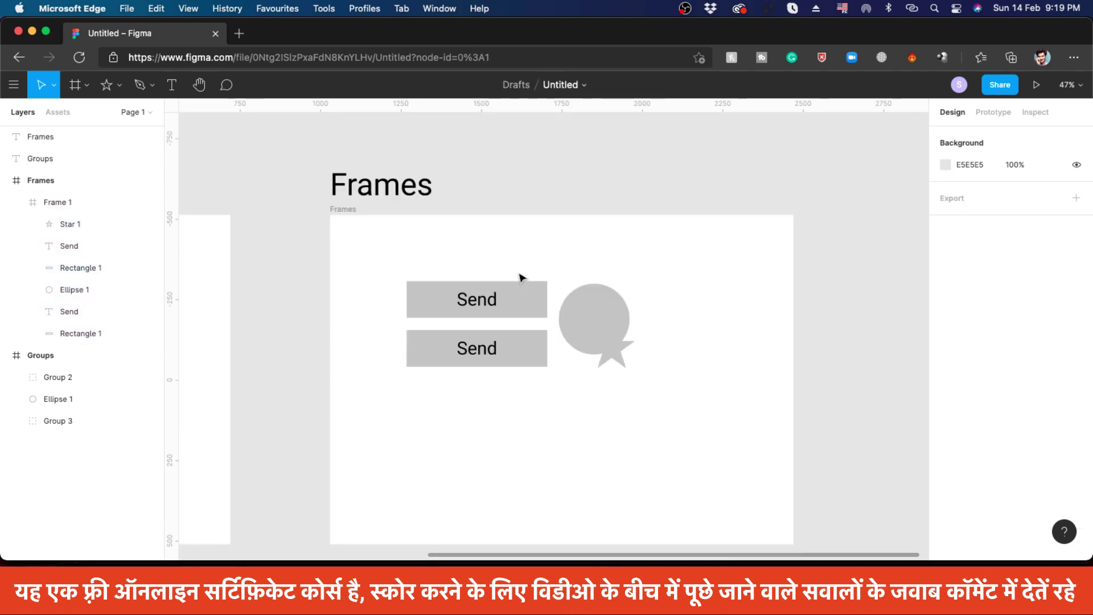
scroll(522, 278, down, 1)
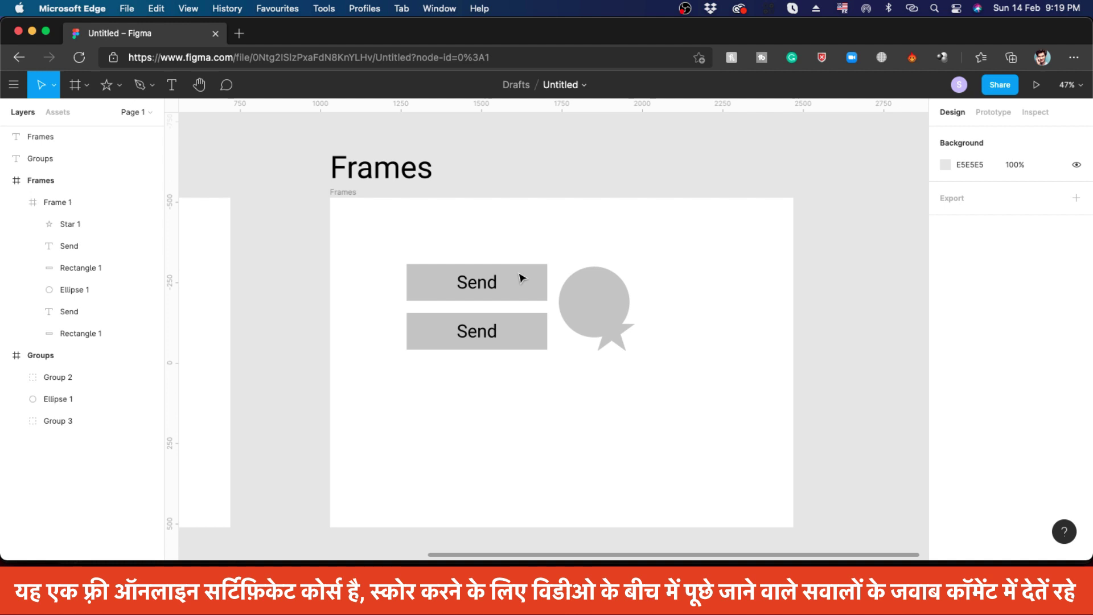
scroll(570, 318, up, 2)
click(664, 407)
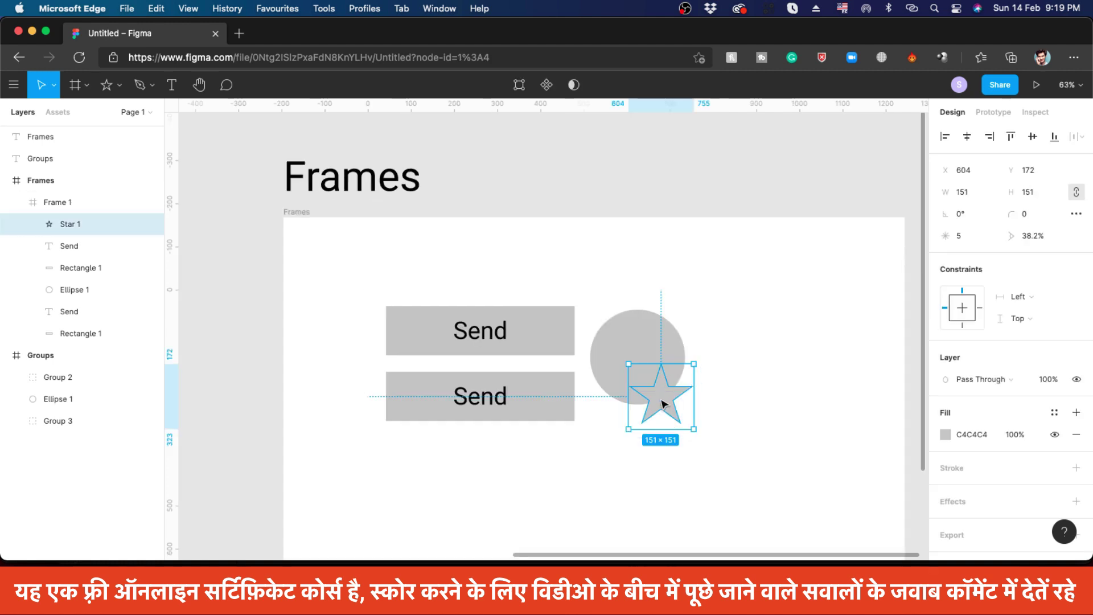
drag(663, 405, 819, 406)
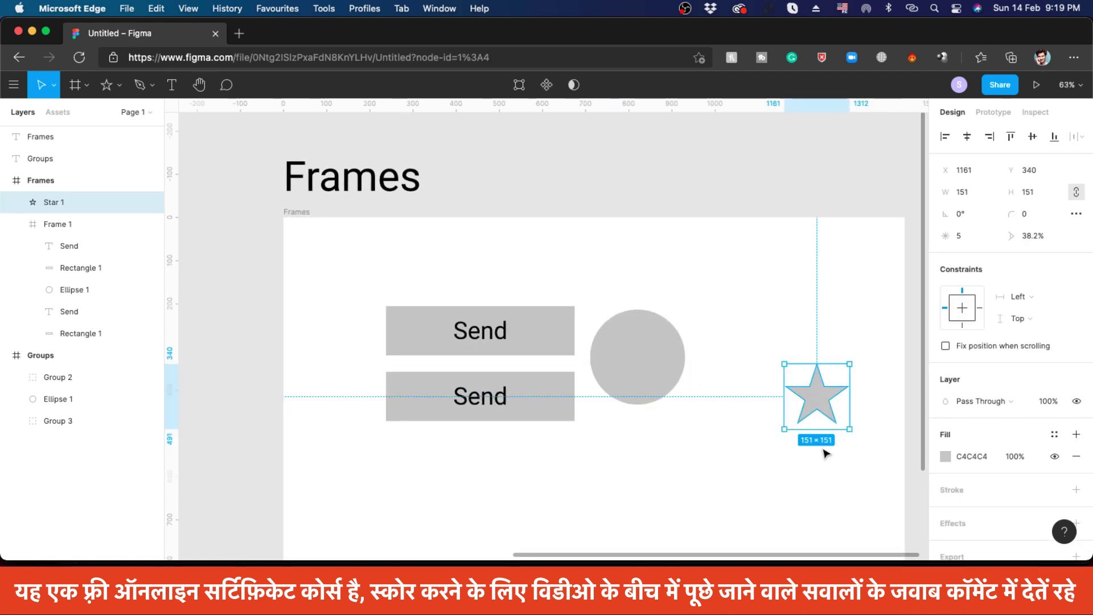
click(688, 420)
Move the inner frame to X 190, Y 131 and return the star to it, overlapping the circle's lower edge.
drag(667, 337, 697, 328)
drag(811, 389, 671, 390)
click(855, 434)
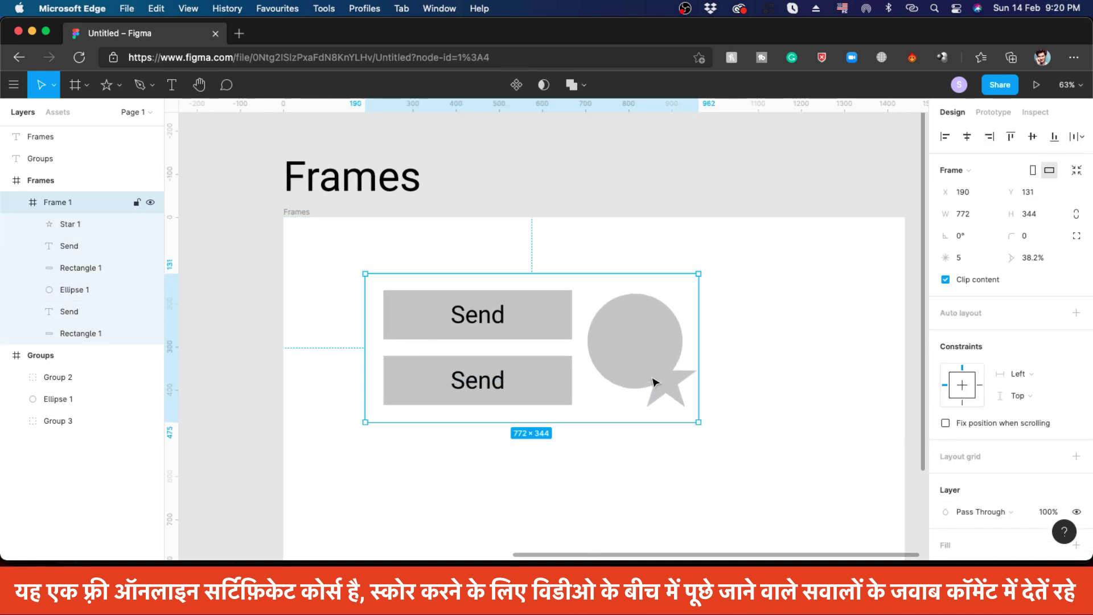
Move the inner frame with its contents out of the Frames frame onto the empty canvas beside it.
scroll(357, 262, down, 5)
scroll(342, 290, up, 5)
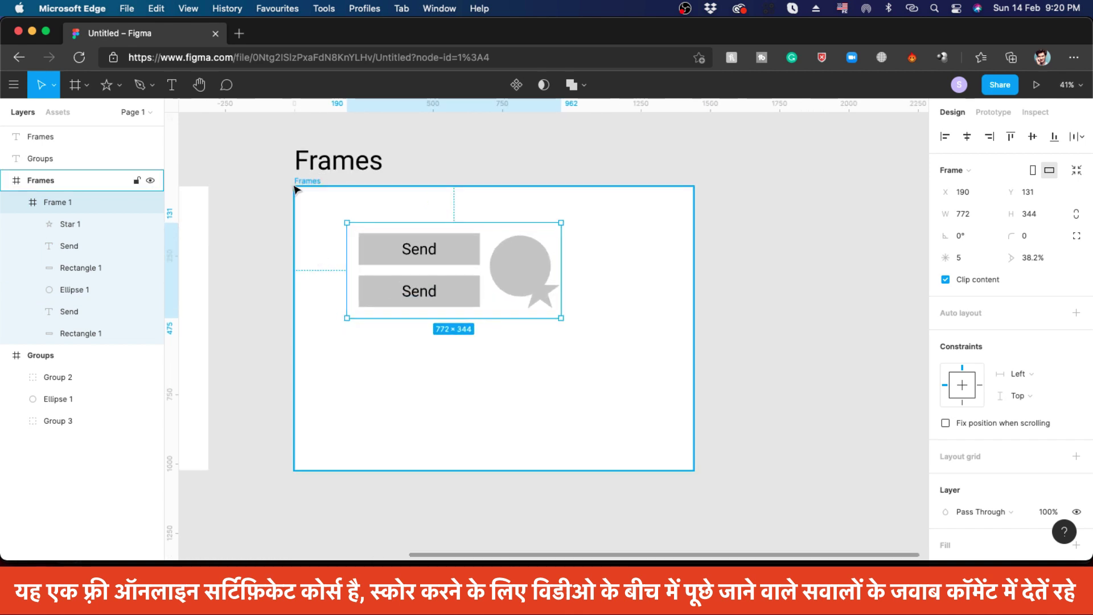
click(864, 363)
drag(461, 293, 775, 239)
click(820, 448)
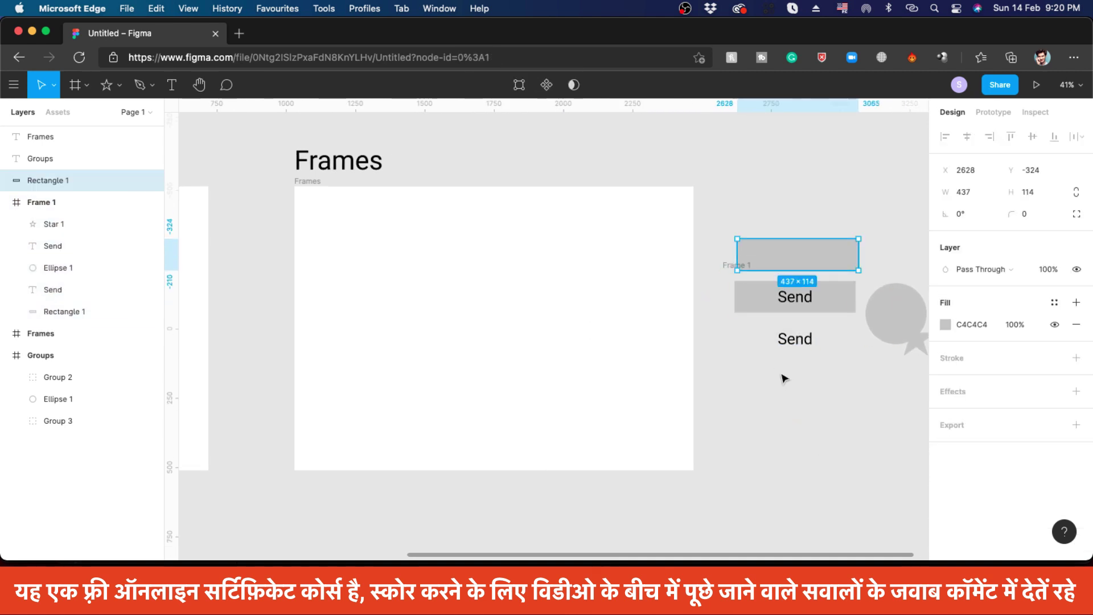
Return the stray Send button rectangle to its place behind the label in the inner frame.
key(Escape)
click(776, 296)
drag(735, 288, 740, 280)
key(Escape)
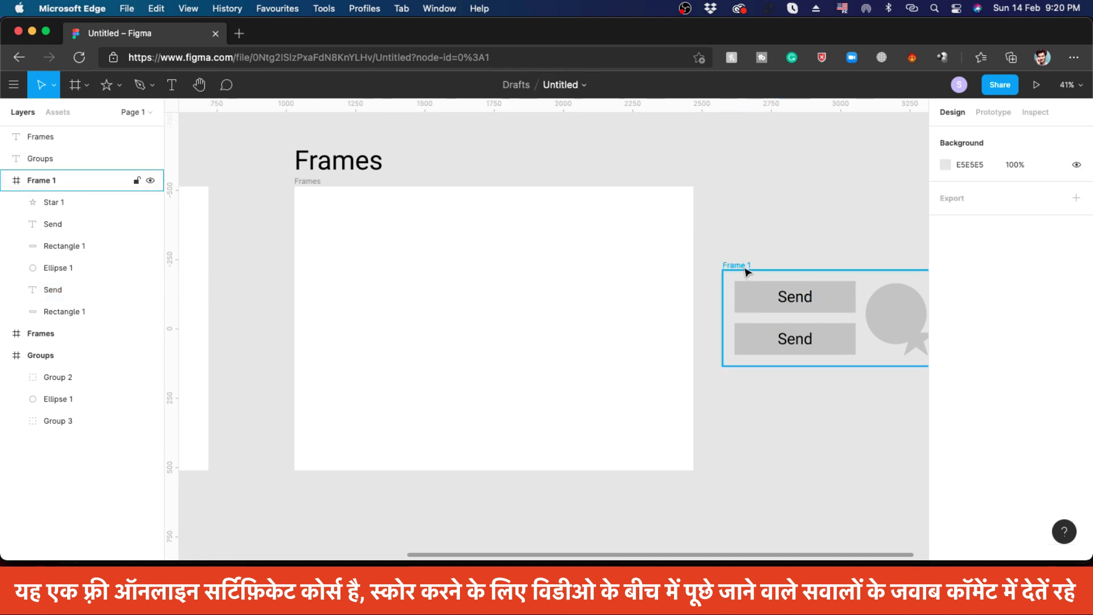
Move the inner frame back into the Frames frame, at X 361, Y 315.
click(778, 440)
click(791, 296)
click(772, 396)
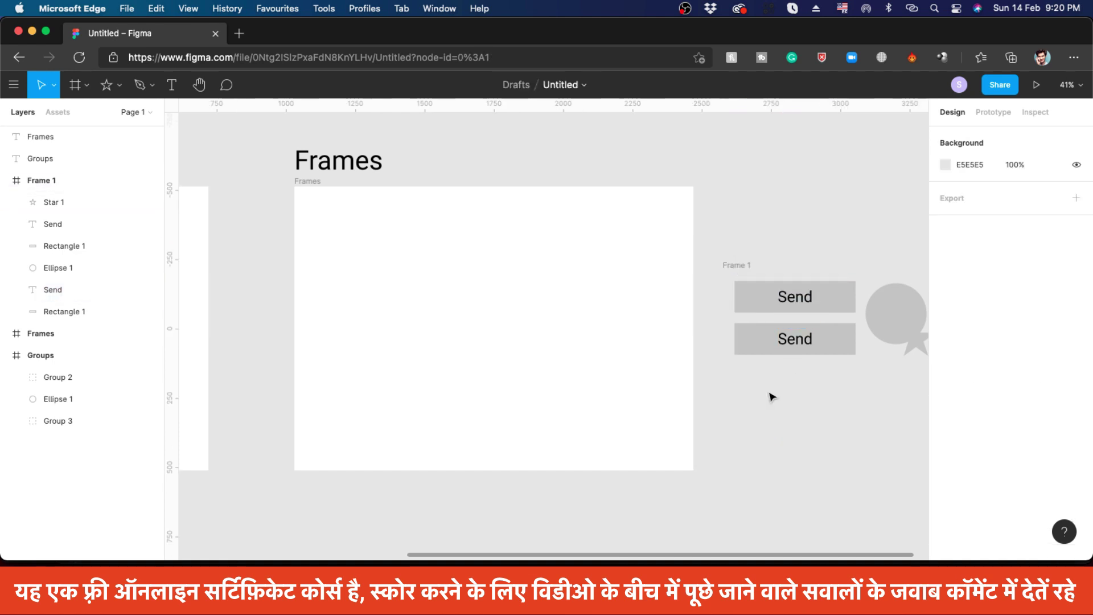
drag(740, 266, 594, 261)
drag(575, 263, 377, 259)
Examine the Groups frame and its grouped Send buttons by selecting them, and compare both frames side by side.
scroll(512, 273, left, 10)
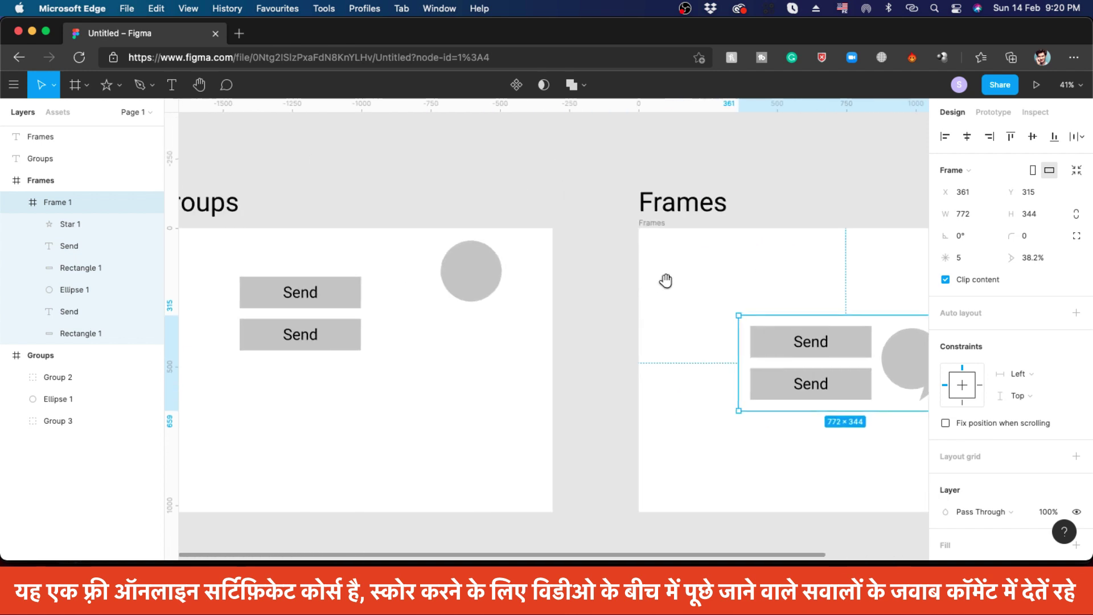
click(243, 215)
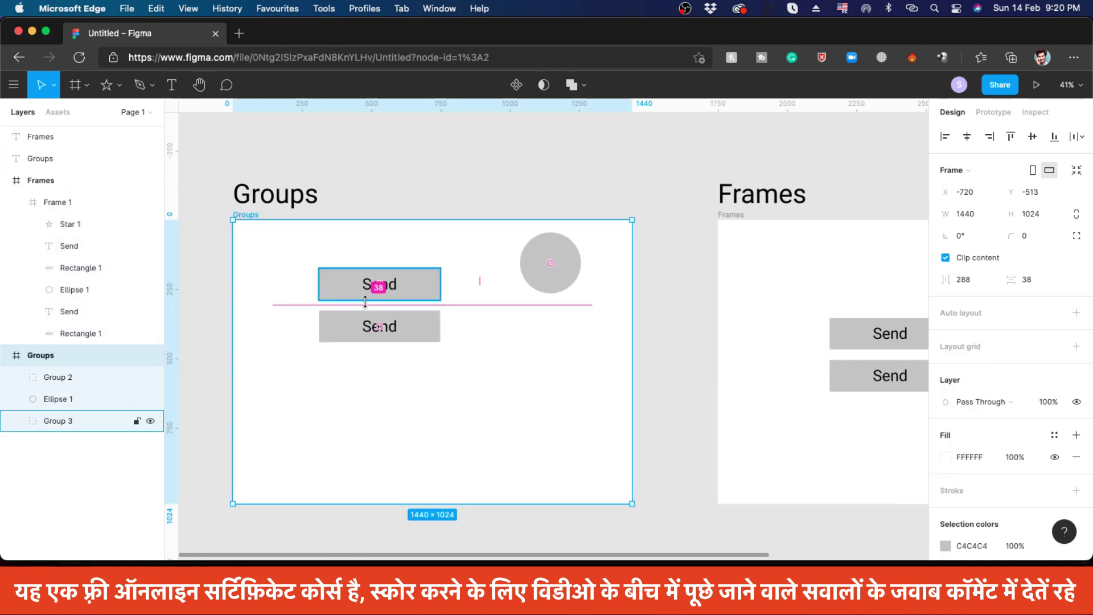
click(420, 193)
click(388, 302)
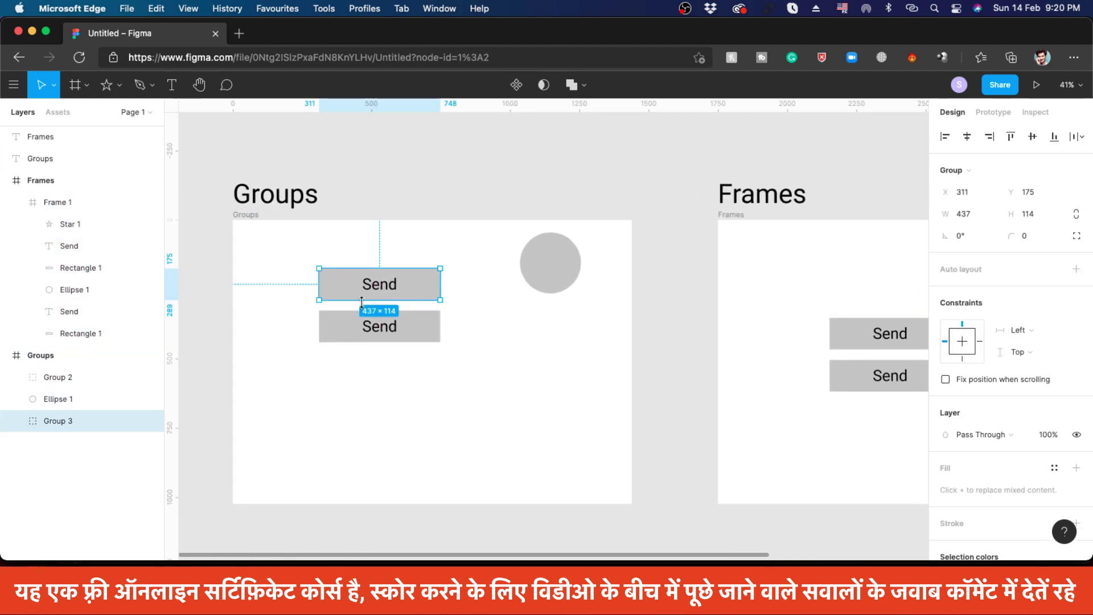
drag(364, 328, 374, 328)
click(456, 364)
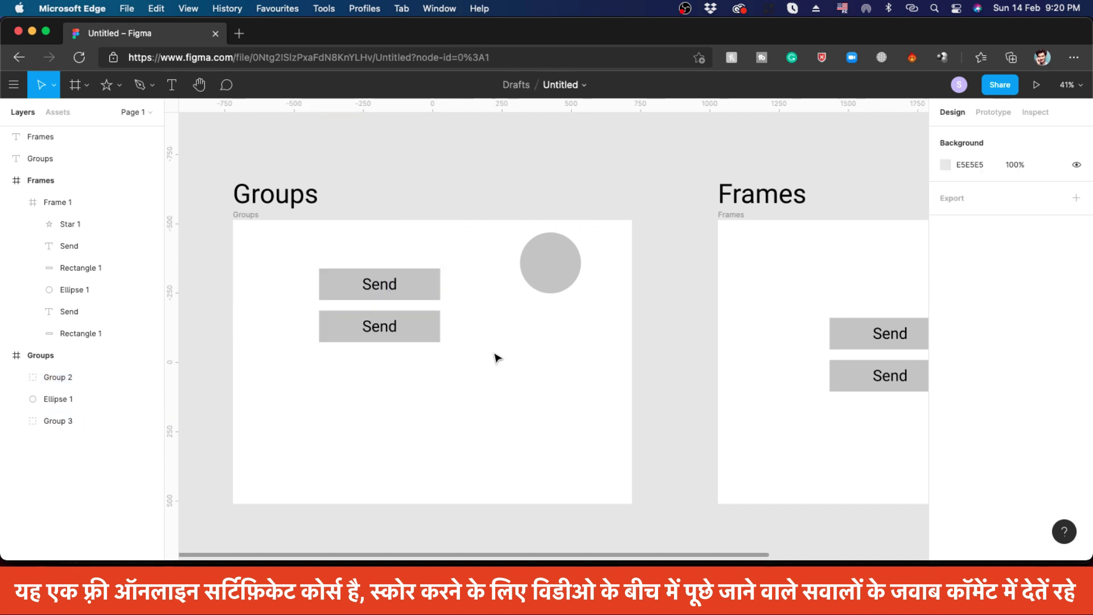
scroll(342, 293, down, 5)
scroll(479, 339, up, 2)
scroll(476, 333, up, 1)
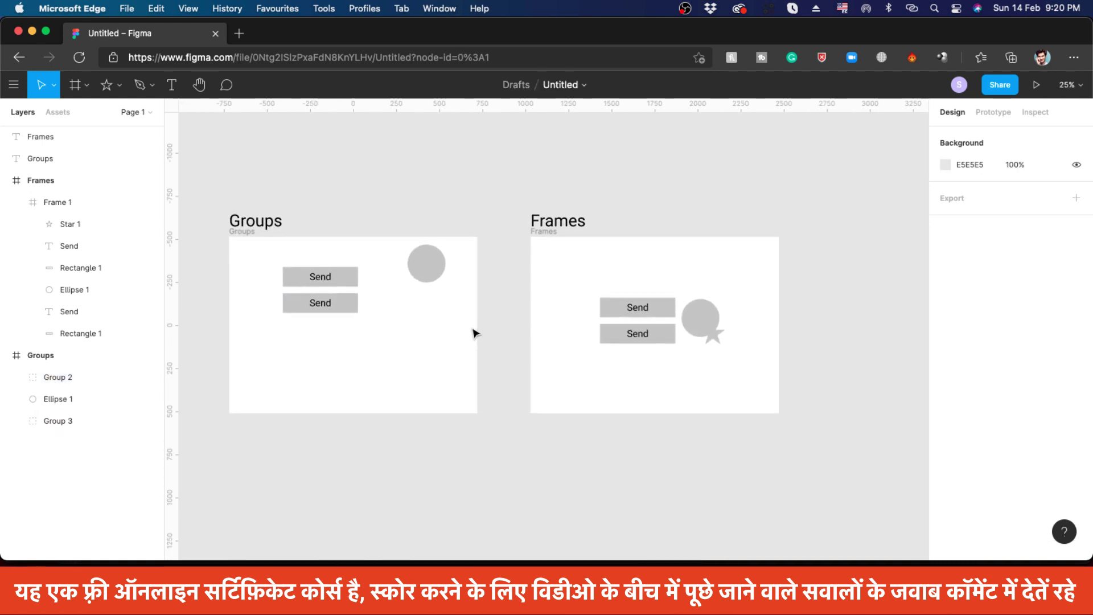